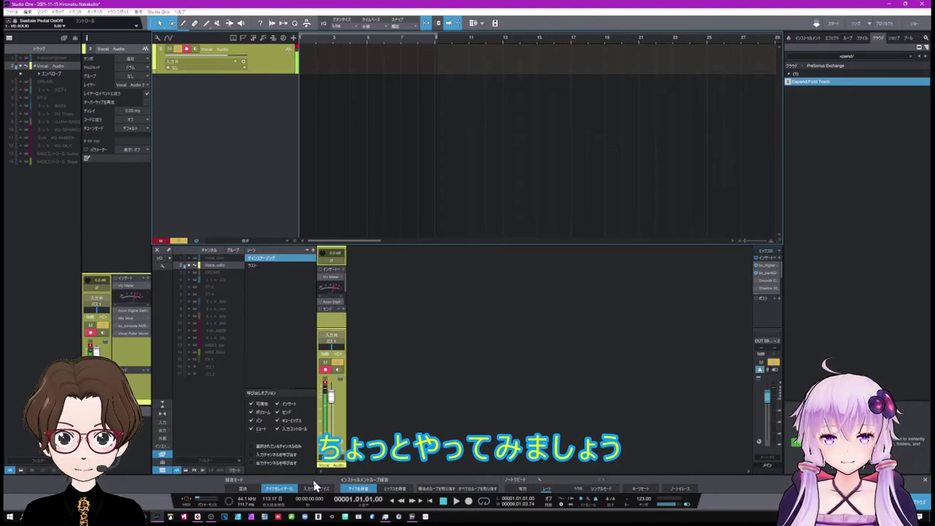
- Record an eight-bar vocal take on the Vocal track, creating layer Vocal Audio Take 1
click(468, 502)
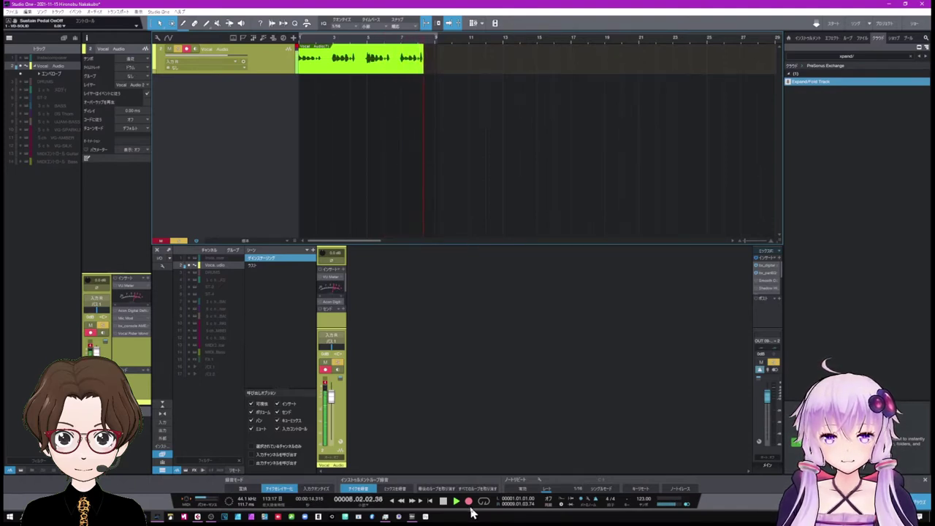
key(space)
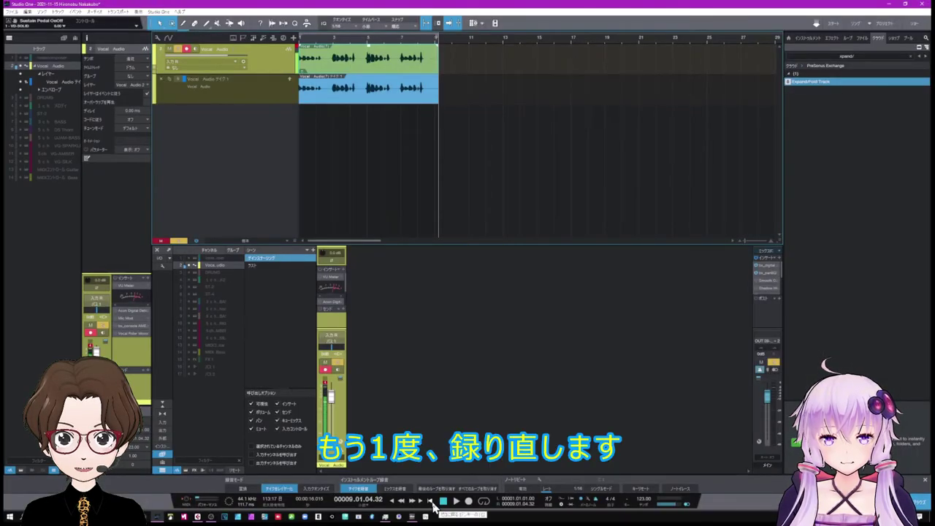
- Record a second vocal take from bar 1, adding layer Take 2, then return to zero
click(430, 501)
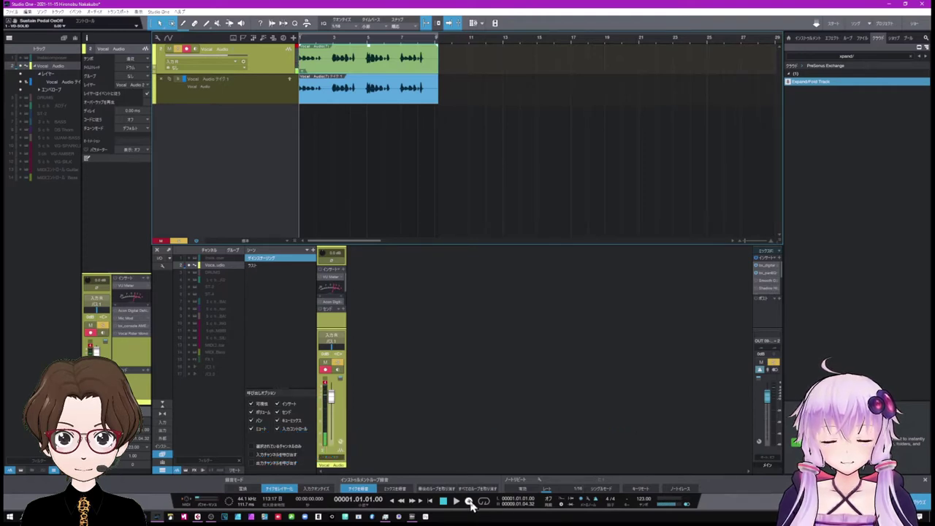
click(469, 502)
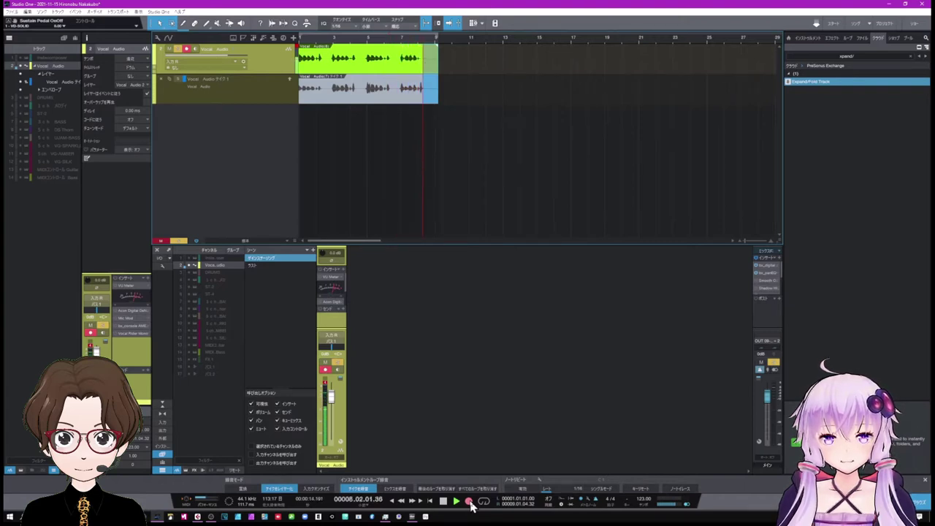
key(space)
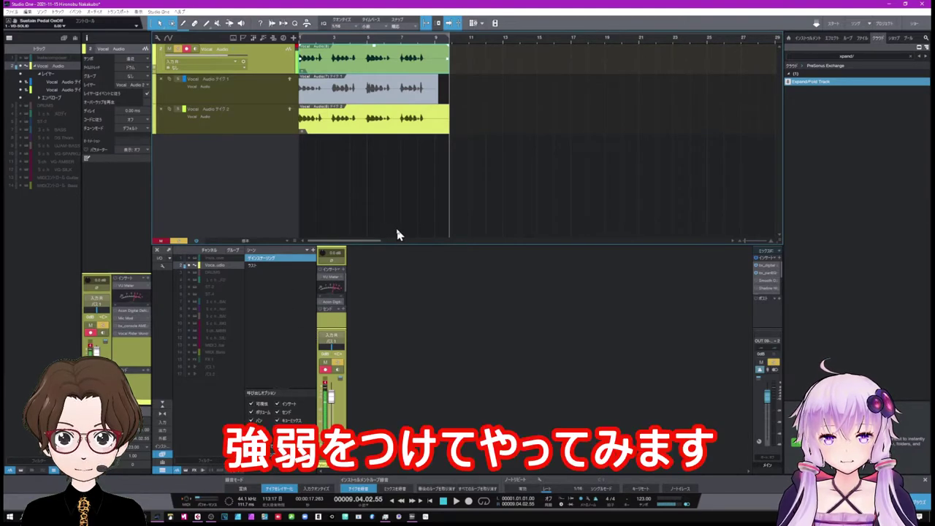
click(430, 503)
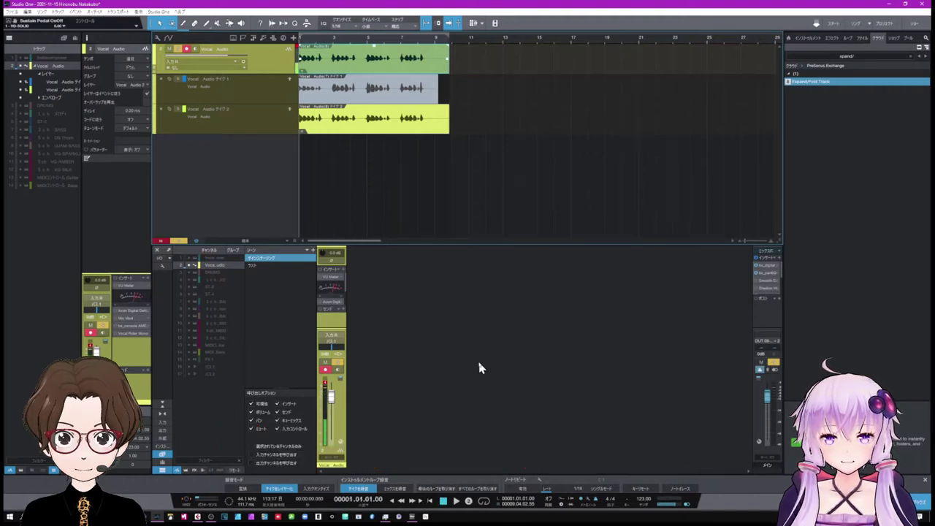
- Start recording a third vocal pass with Num *
key(KP_Multiply)
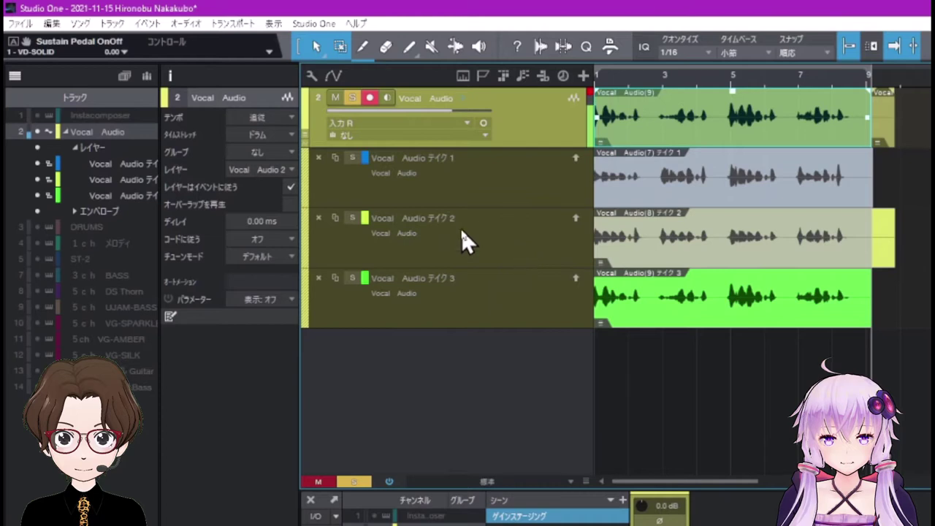
- Colour the Take 1 layer pink and the Take 2 layer orange
click(366, 159)
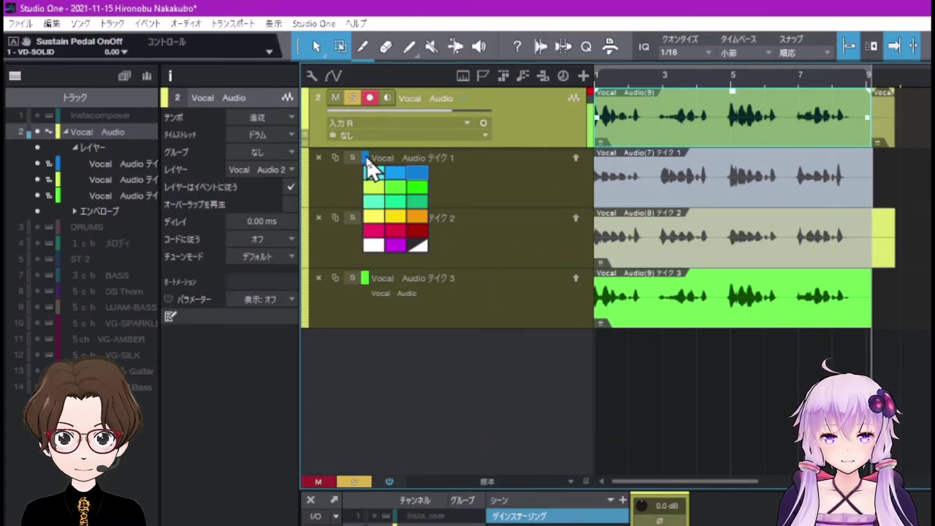
click(392, 232)
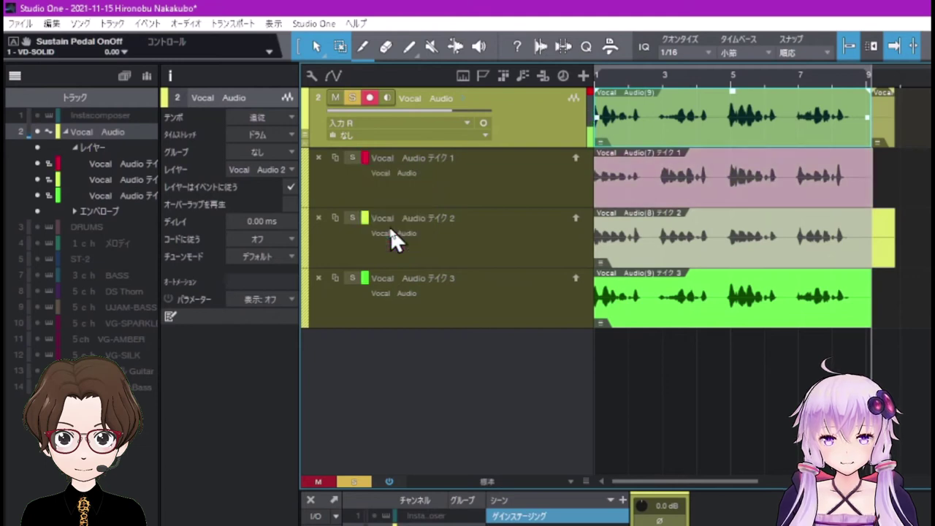
click(491, 192)
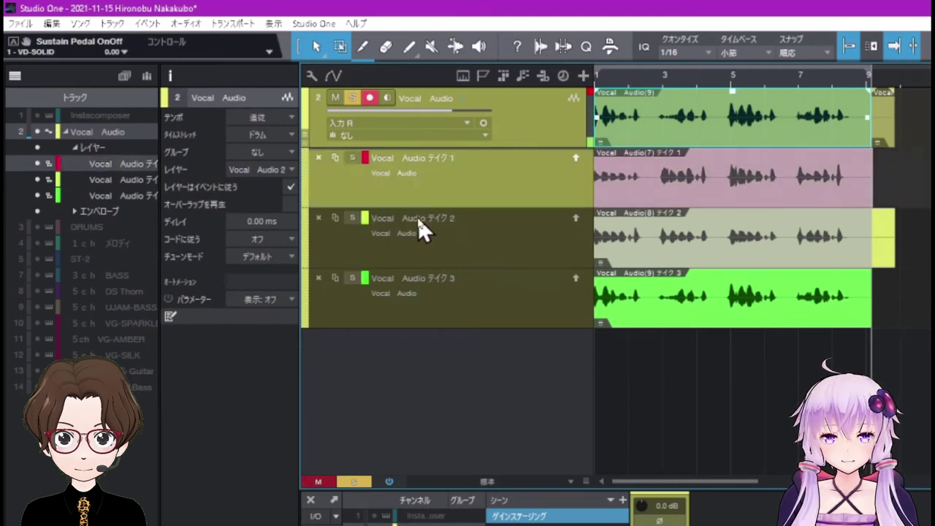
click(365, 218)
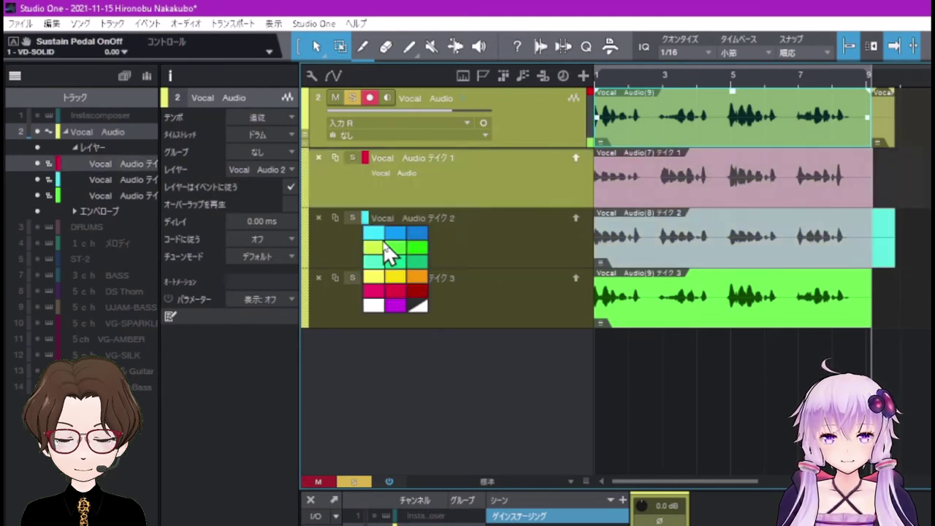
click(418, 277)
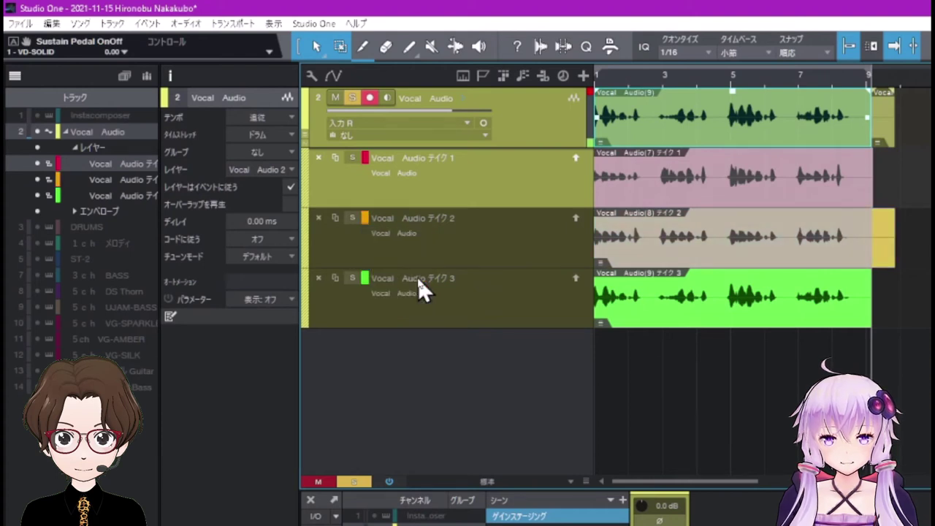
click(482, 249)
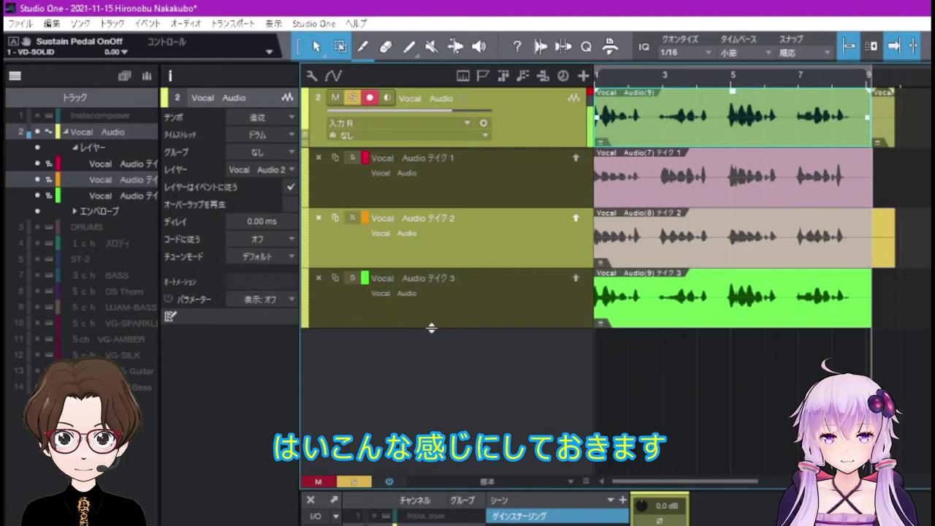
click(562, 163)
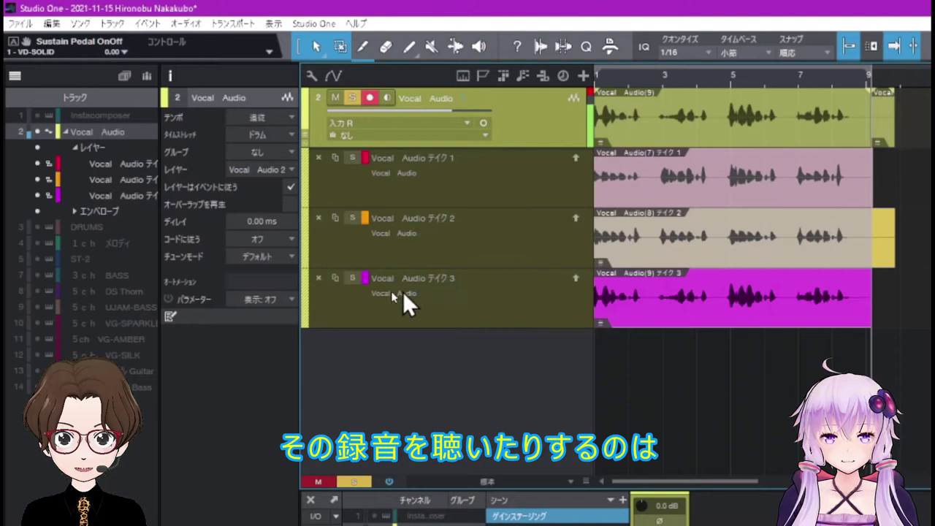
- Solo and play back Take 3, then solo and play back Take 2
click(352, 279)
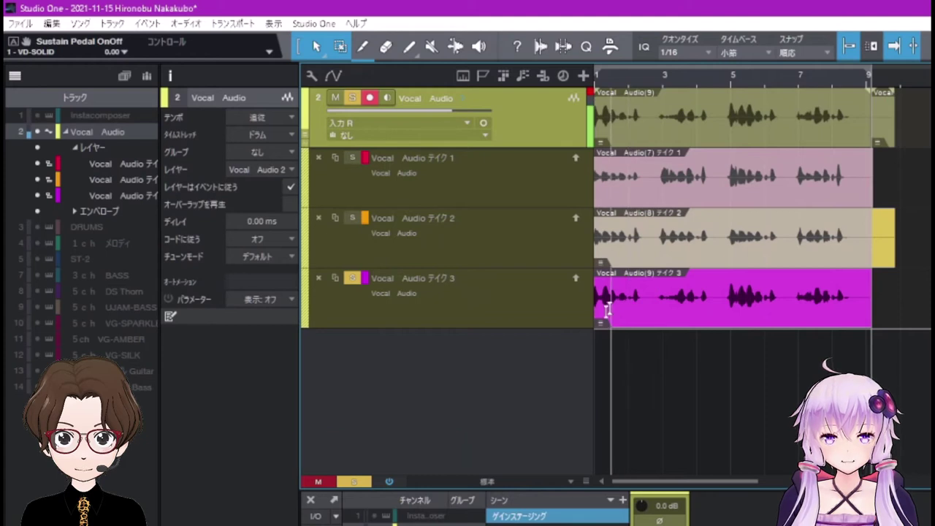
key(space)
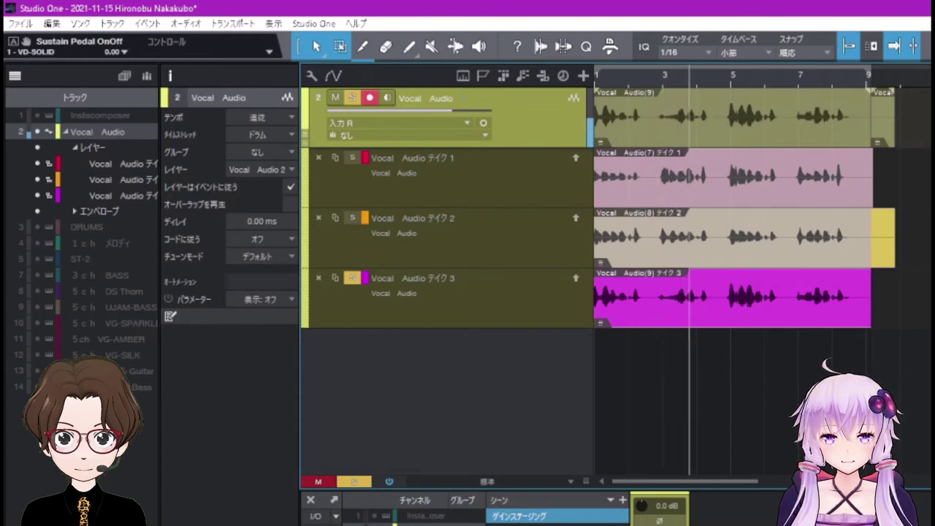
click(351, 218)
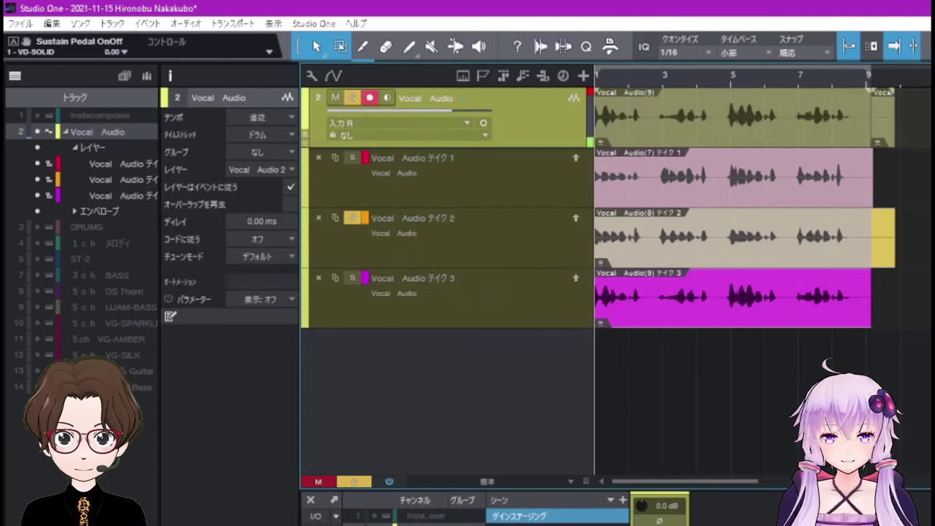
key(space)
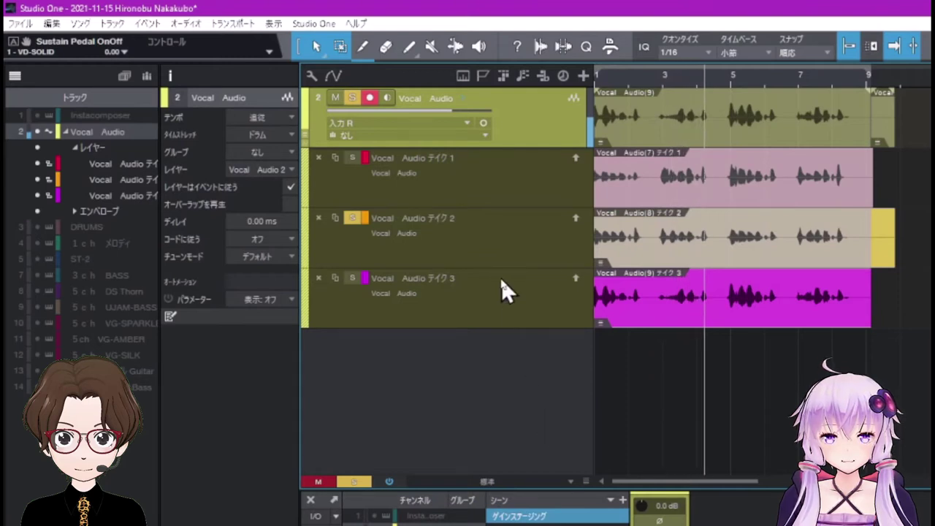
- Solo Take 1, then audition Takes 1, 2 and 3 at the same passage
click(446, 176)
key(space)
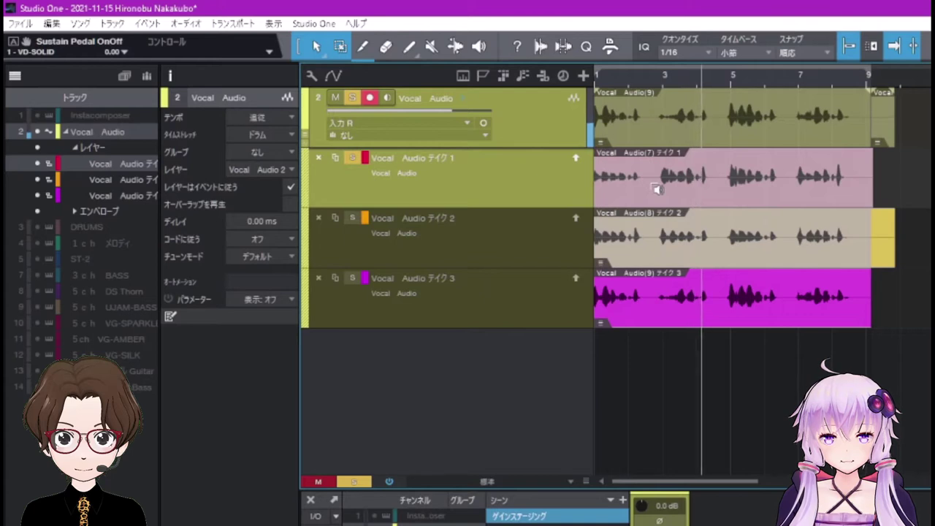
click(655, 187)
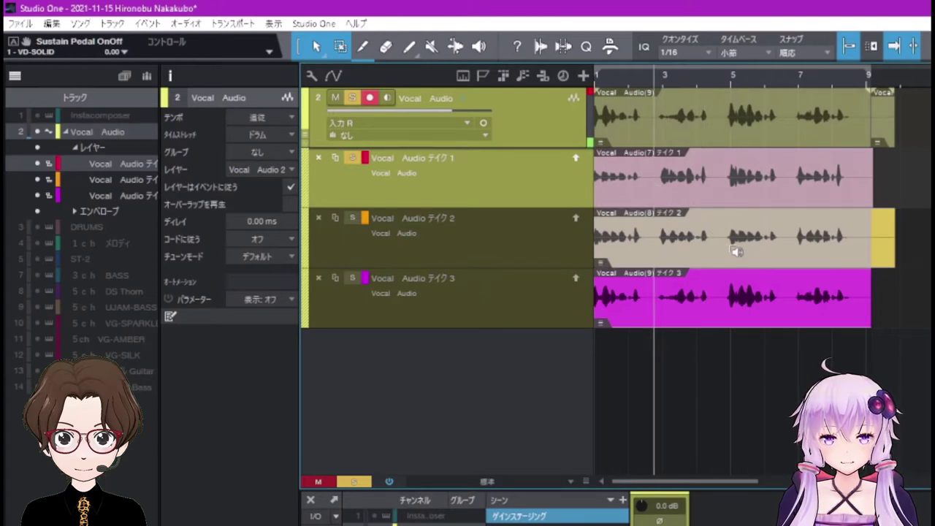
click(723, 249)
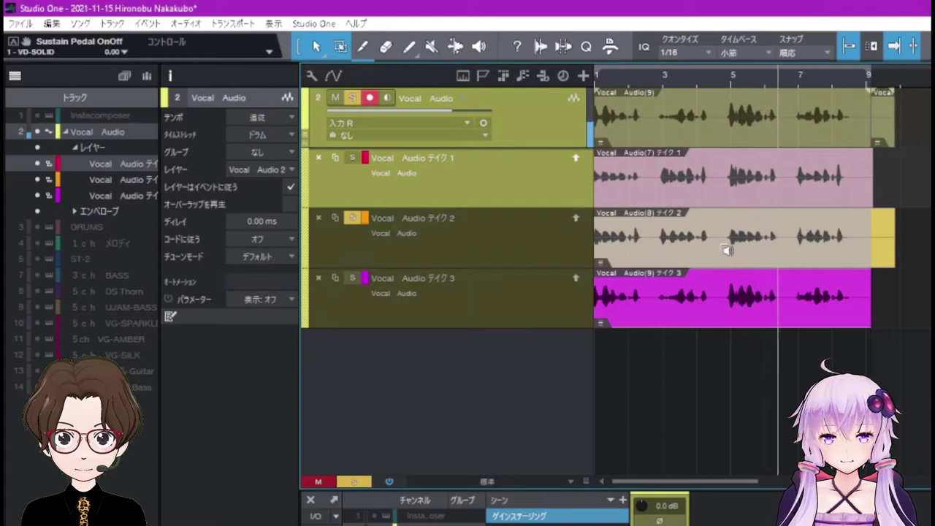
click(724, 313)
click(724, 312)
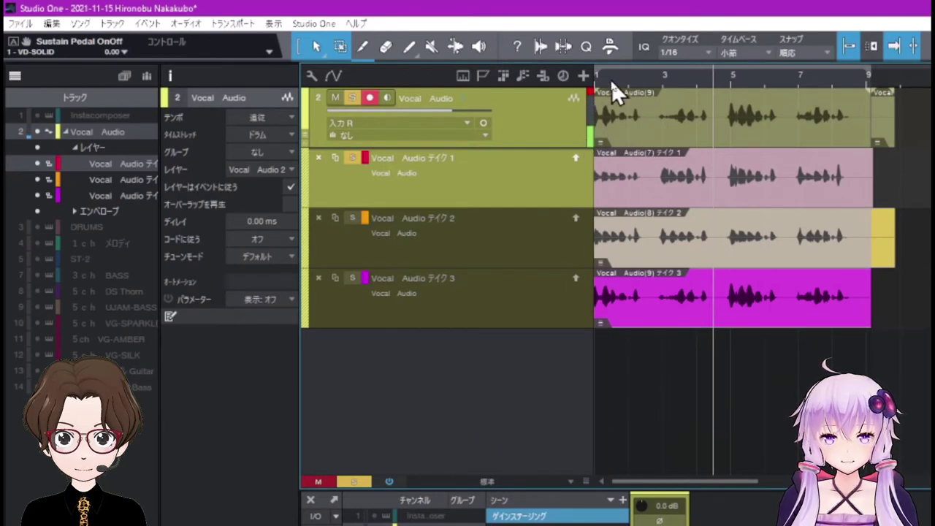
- Zoom into the opening bars and audition Take 3 and Take 2 from their starts
drag(612, 80, 670, 107)
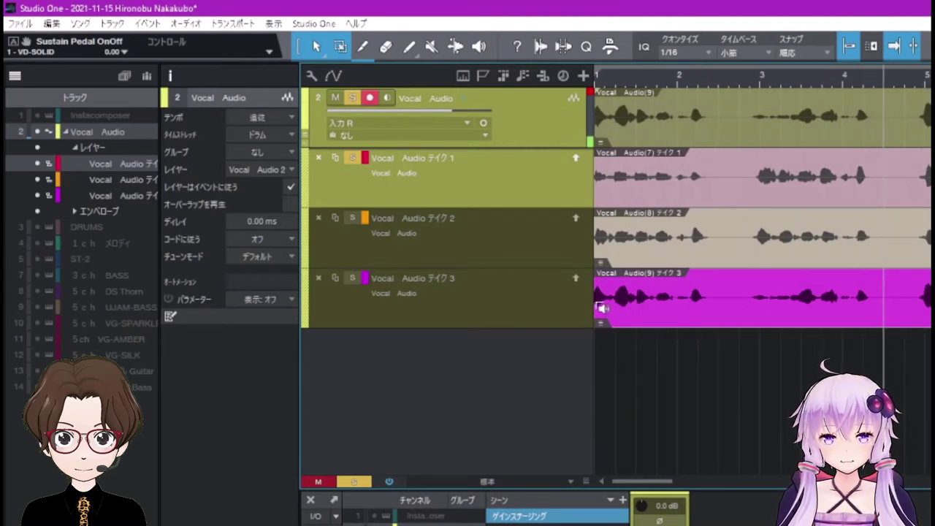
click(601, 307)
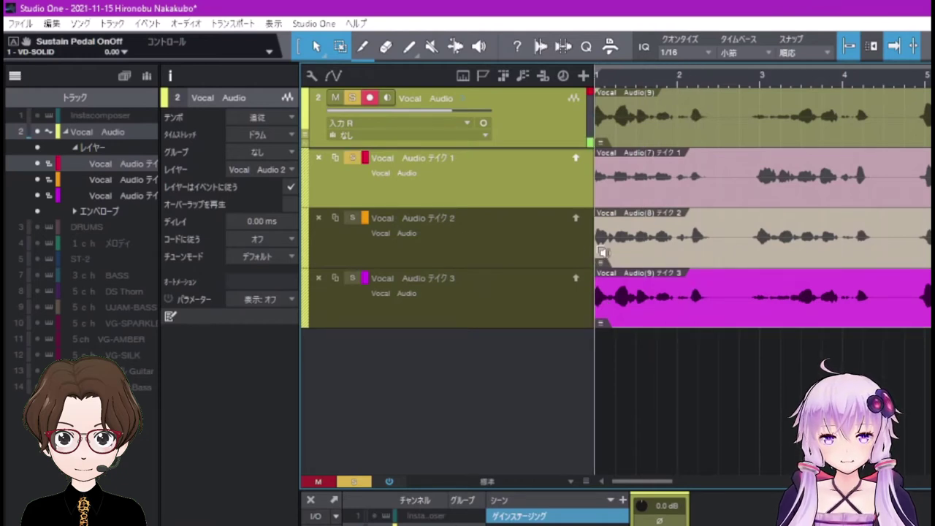
click(603, 252)
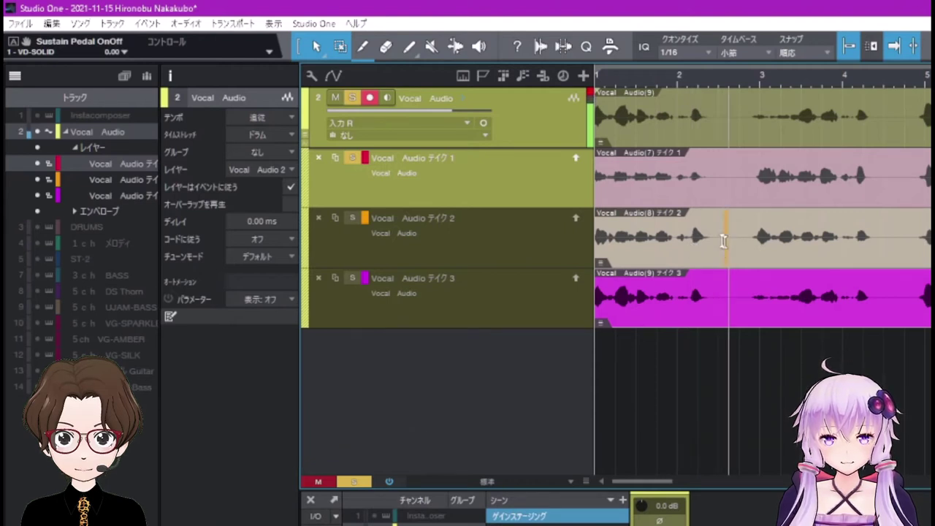
- Comp the opening phrase from Take 2, compare all three takes, then comp the next phrase from Take 3
drag(723, 241, 595, 237)
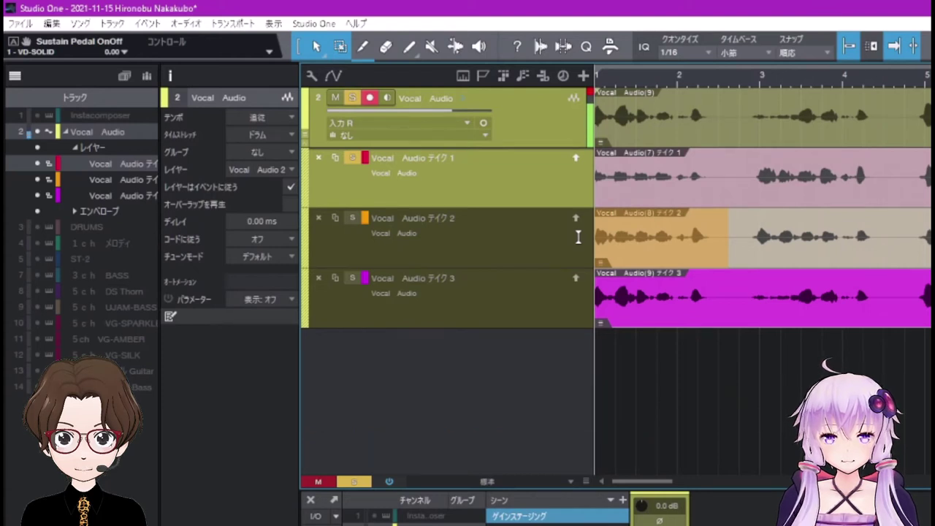
drag(578, 237, 577, 236)
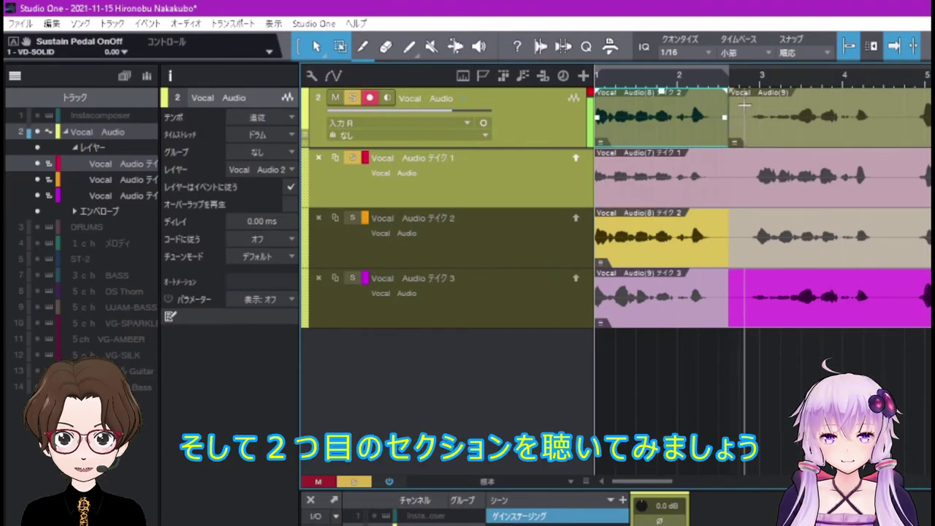
click(737, 249)
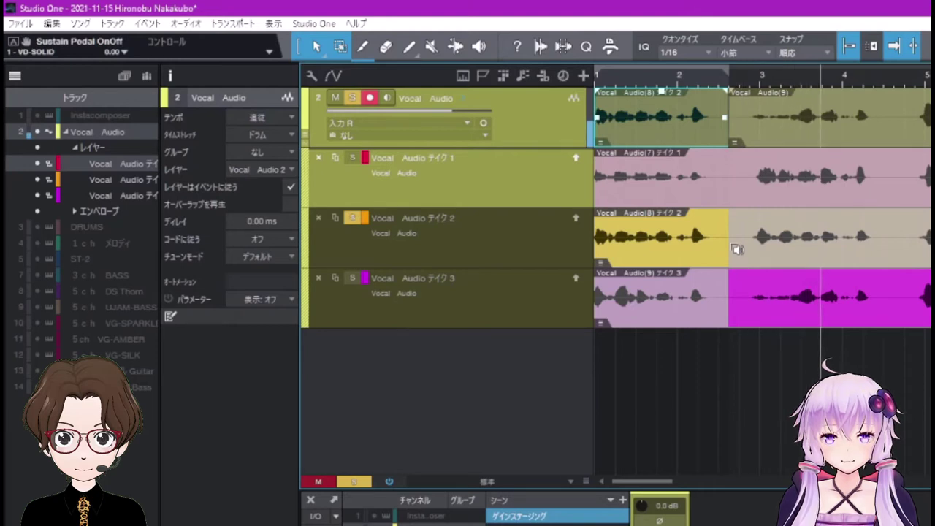
click(745, 310)
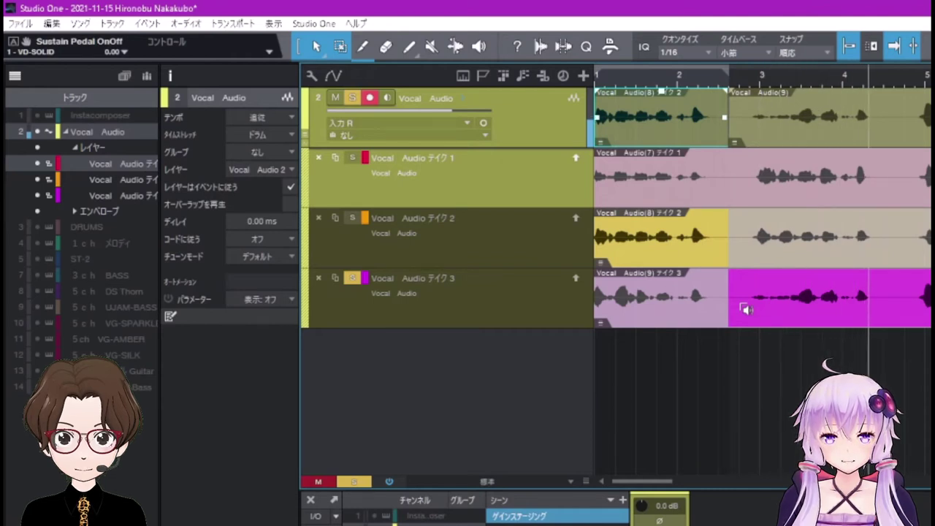
click(735, 177)
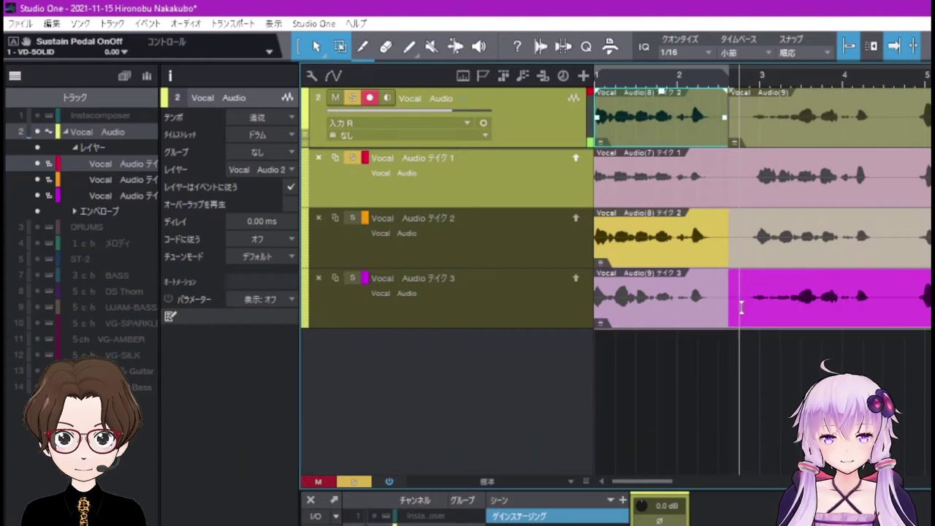
drag(741, 307, 898, 315)
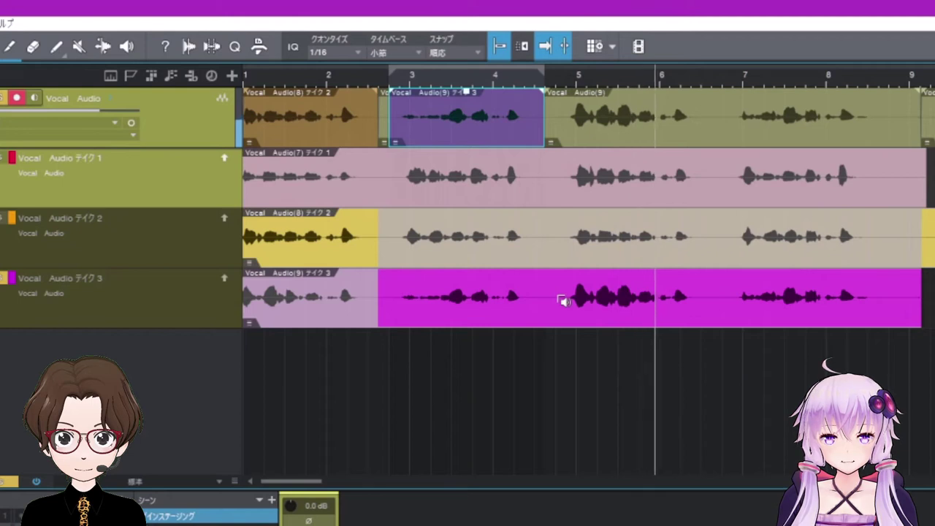
- Replay the passage, then comp bars 5 to 7 from Take 2
key(space)
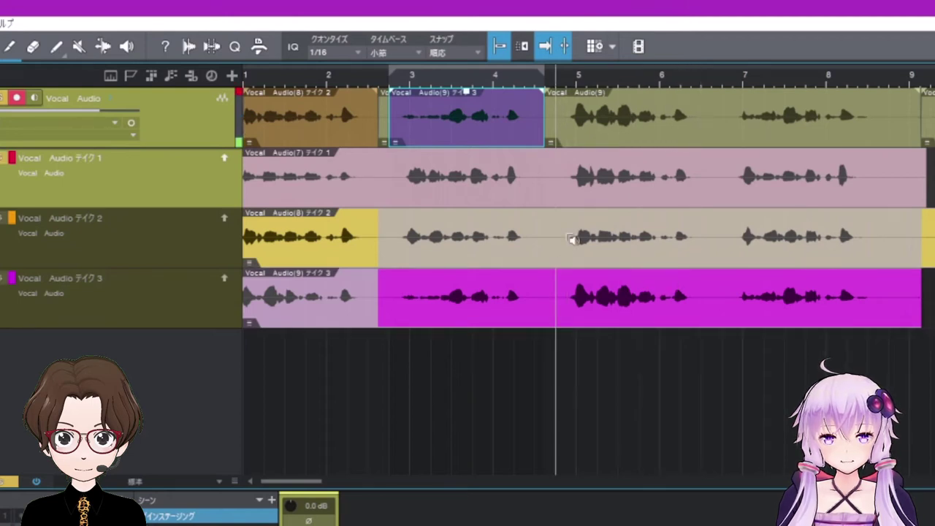
key(space)
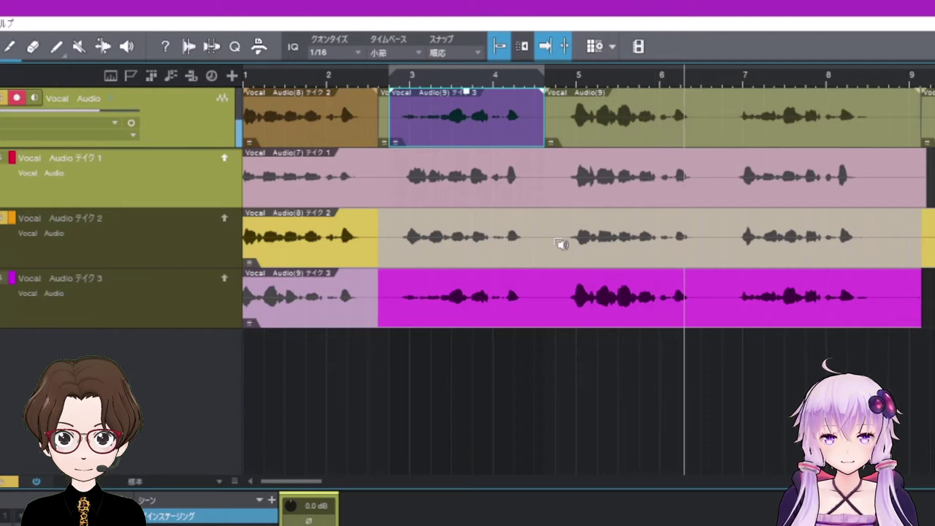
key(space)
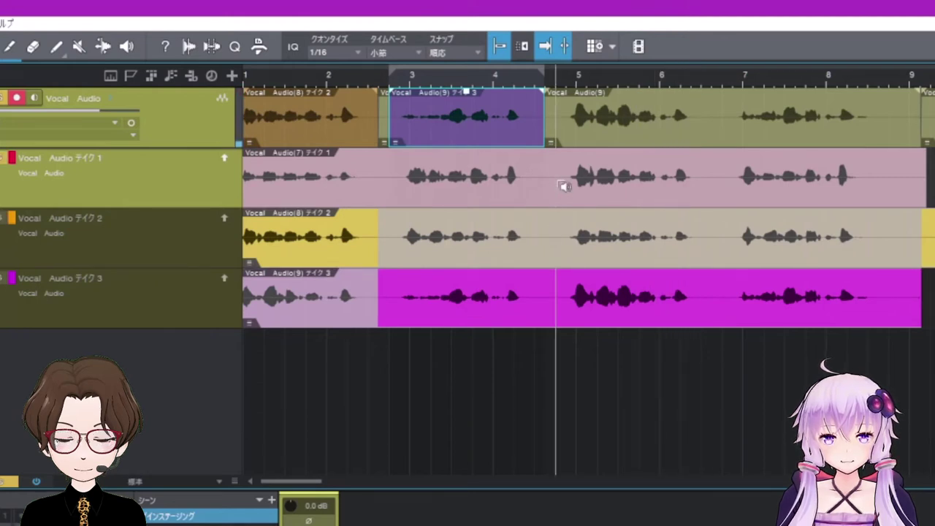
key(space)
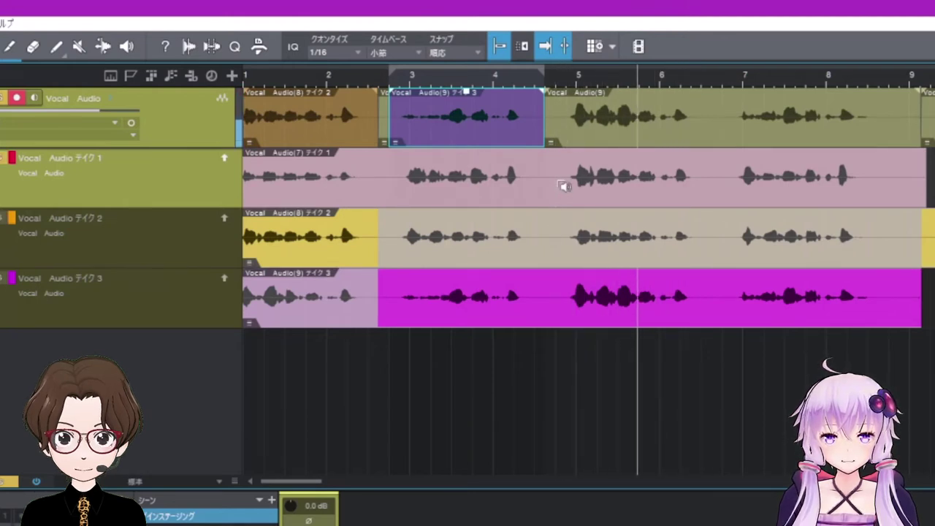
key(space)
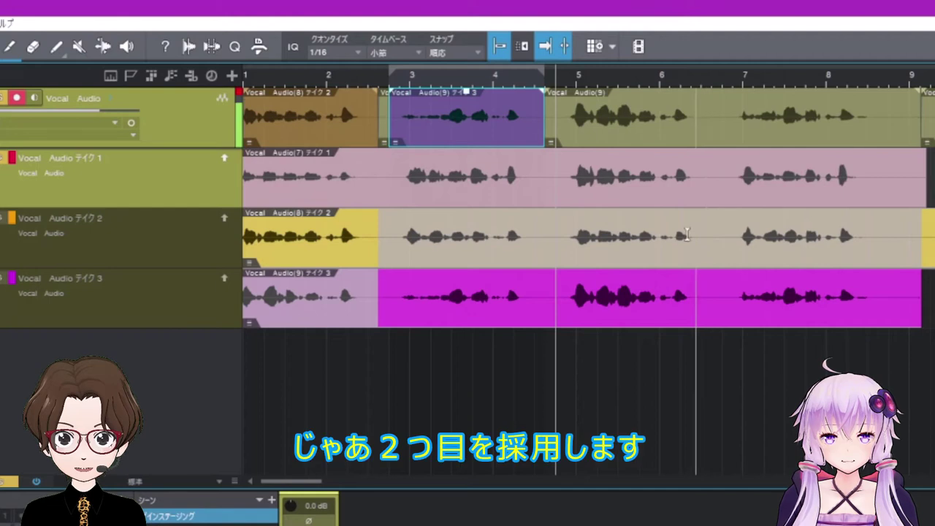
drag(555, 241, 710, 245)
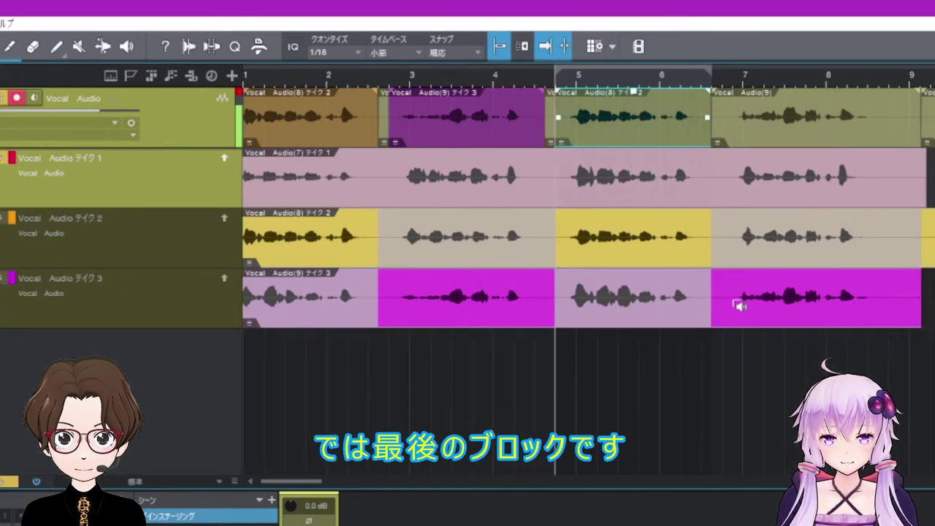
- Audition the final phrase on Take 3, Take 2 and Take 1
click(735, 301)
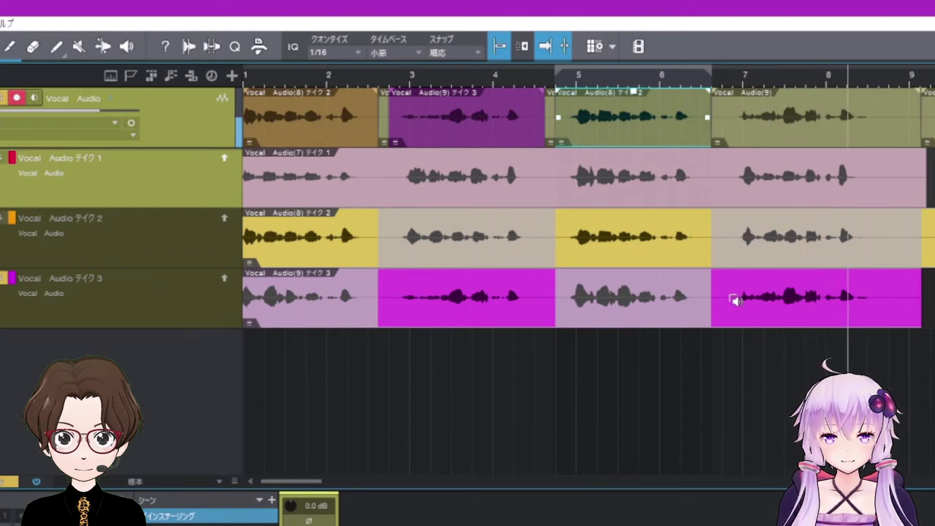
click(735, 301)
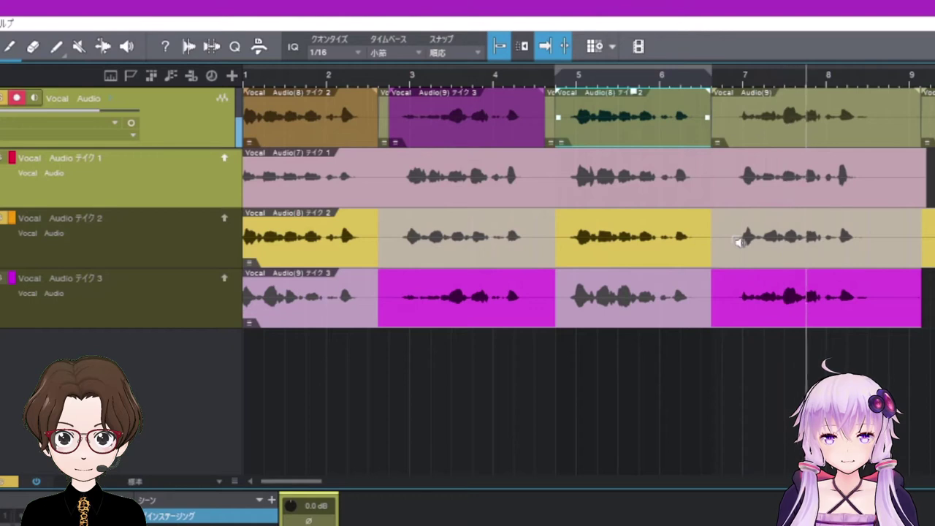
click(735, 235)
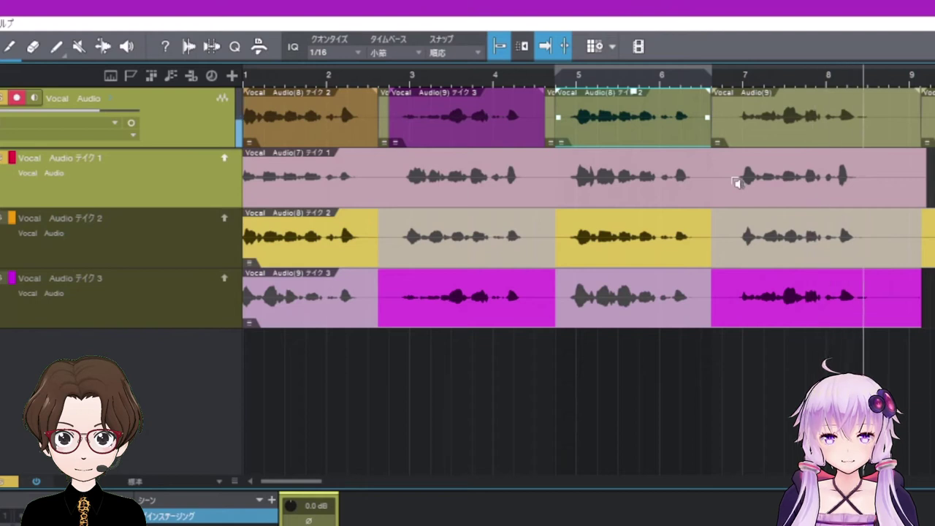
click(736, 298)
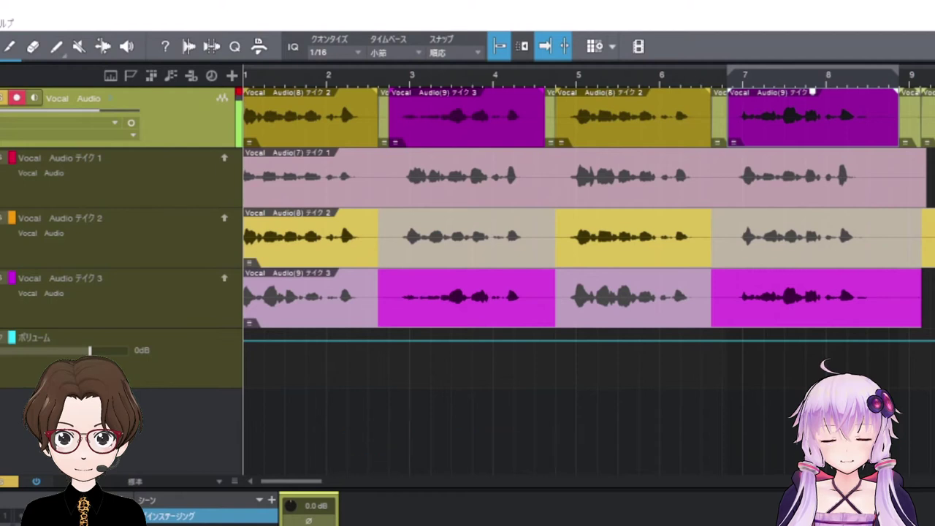
- Play back the four-section vocal comp, then stop playback
key(space)
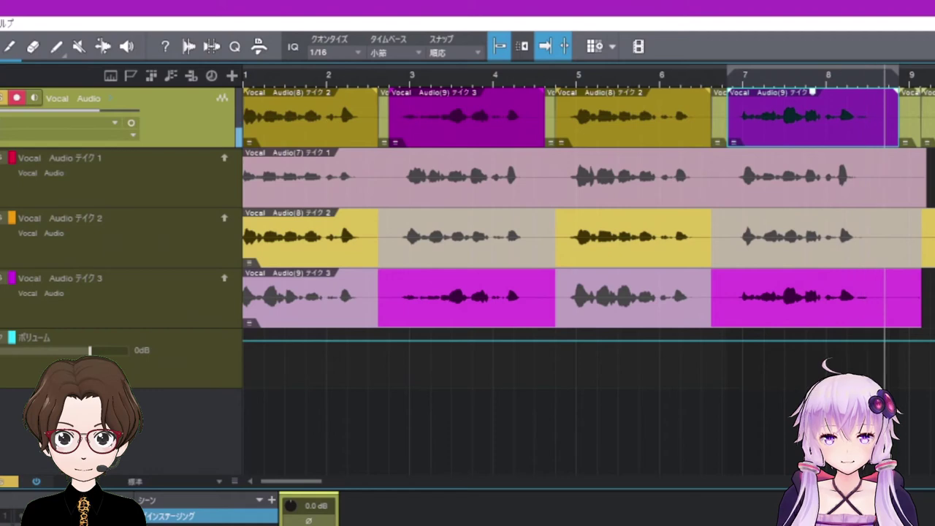
click(442, 503)
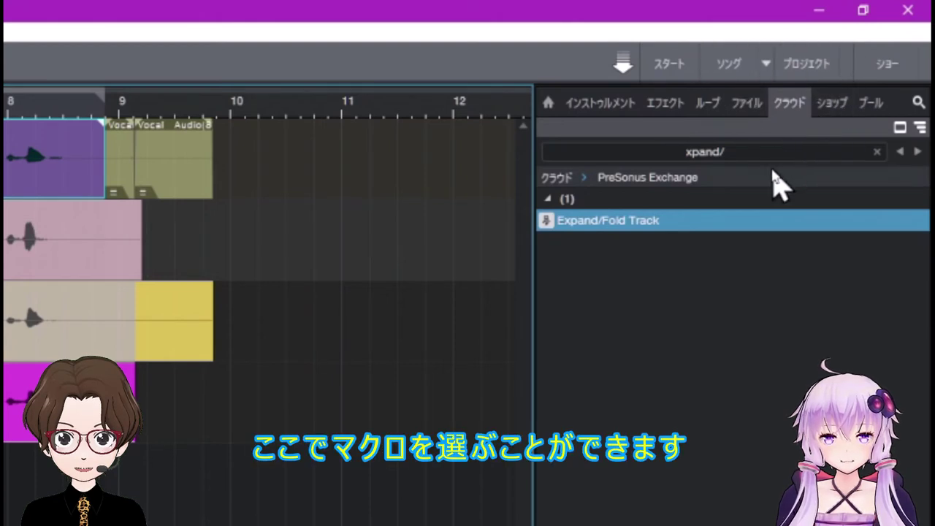
- Clear the cloud search and browse to PreSonus Exchange's Macros category
click(740, 150)
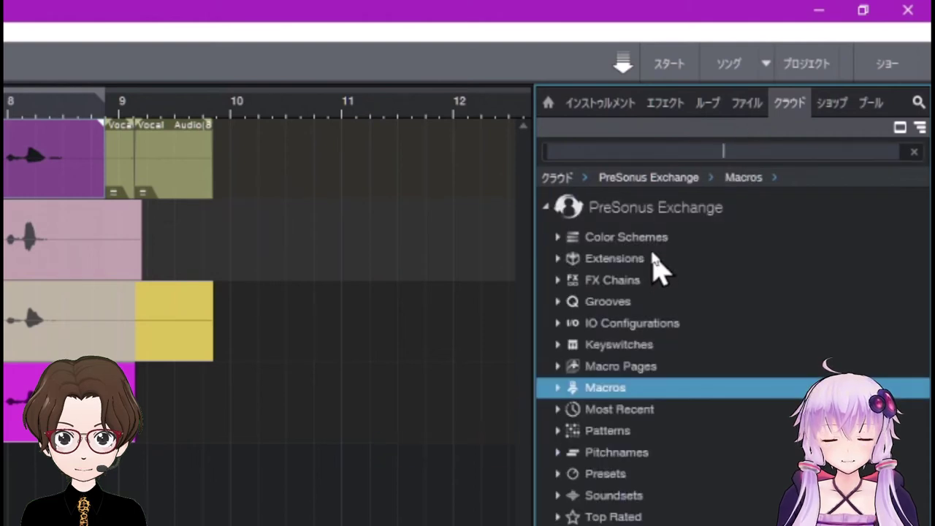
click(650, 178)
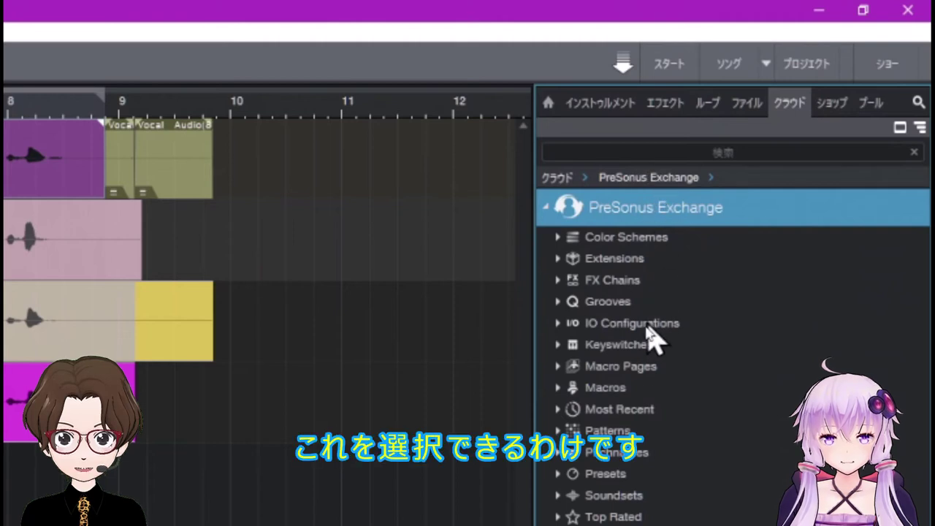
click(561, 176)
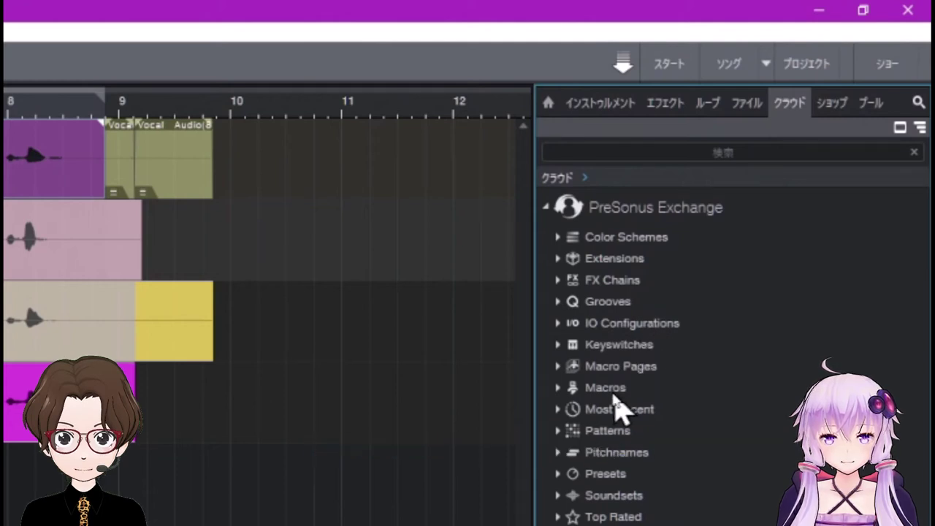
click(588, 395)
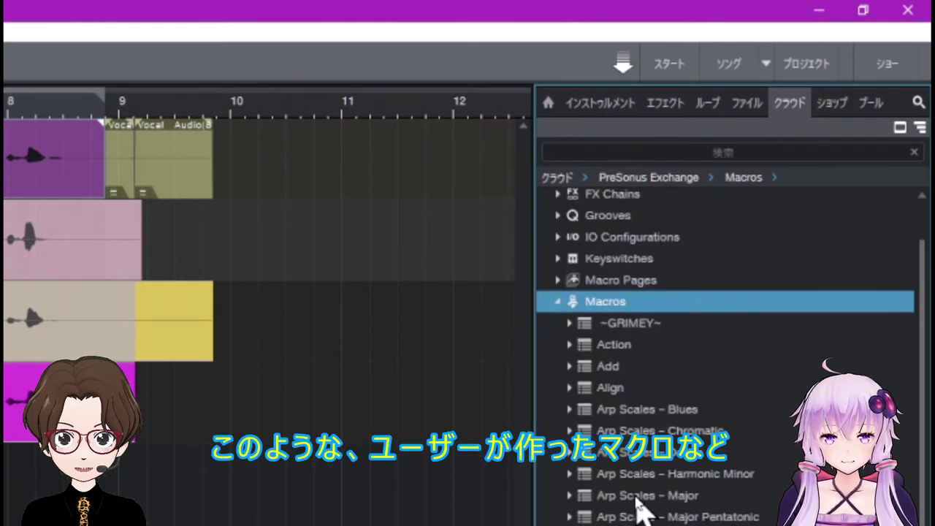
scroll(640, 492, down, 7)
scroll(643, 500, down, 1)
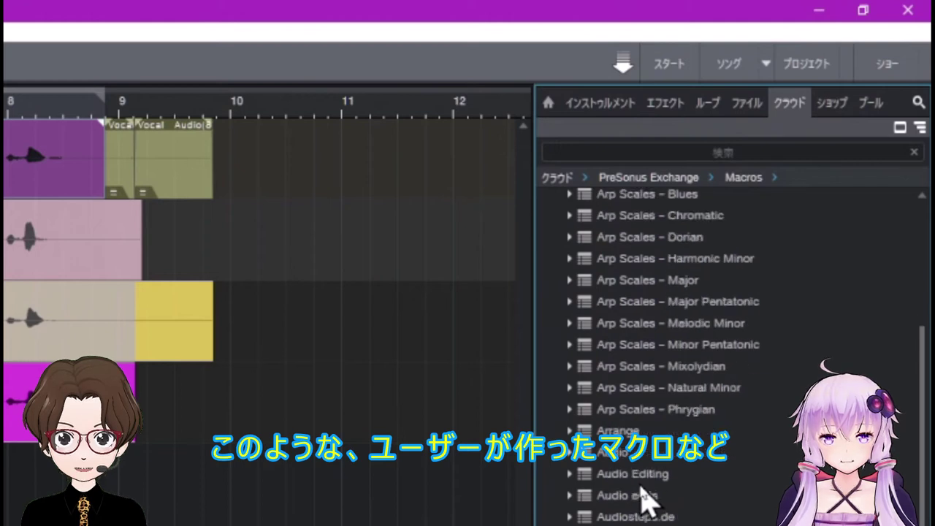
scroll(642, 498, up, 4)
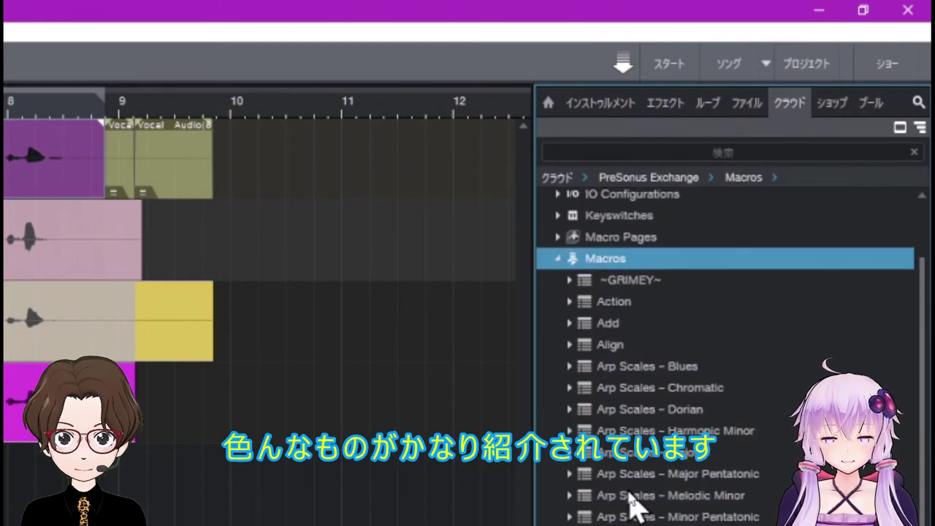
scroll(634, 500, up, 2)
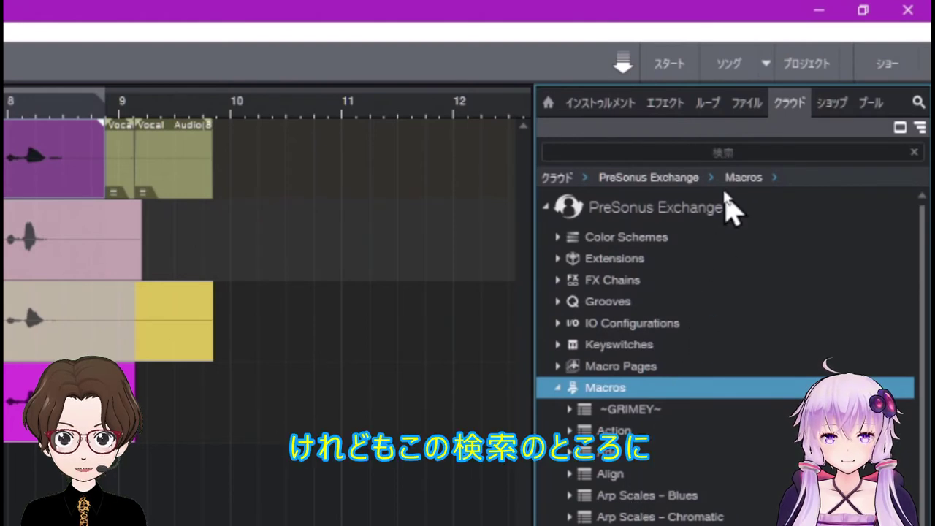
- Search the Exchange macros for 'Ex' and install the Expand/Fold Track macro
click(769, 153)
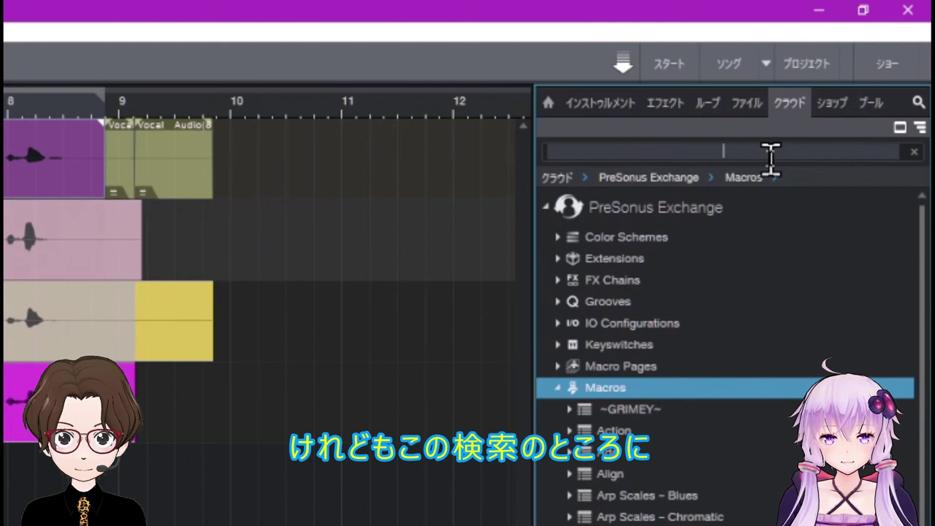
text(Ex)
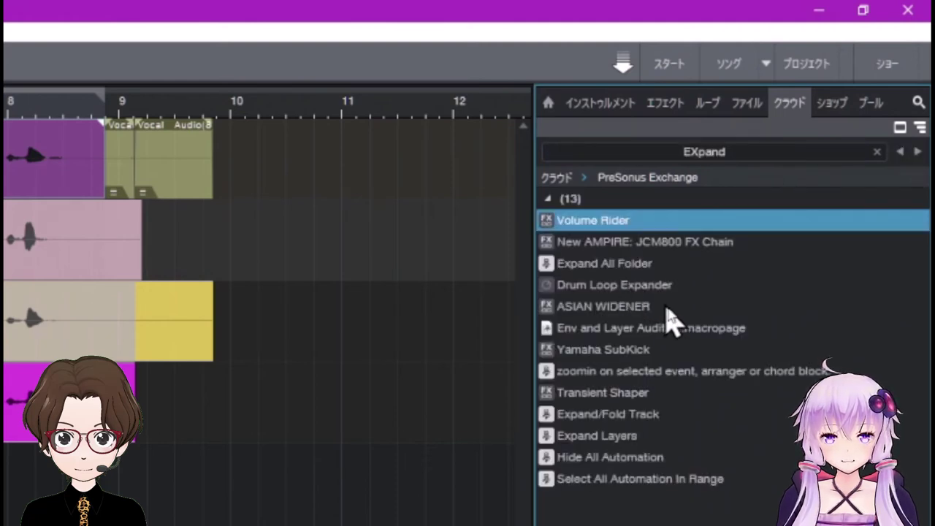
click(630, 414)
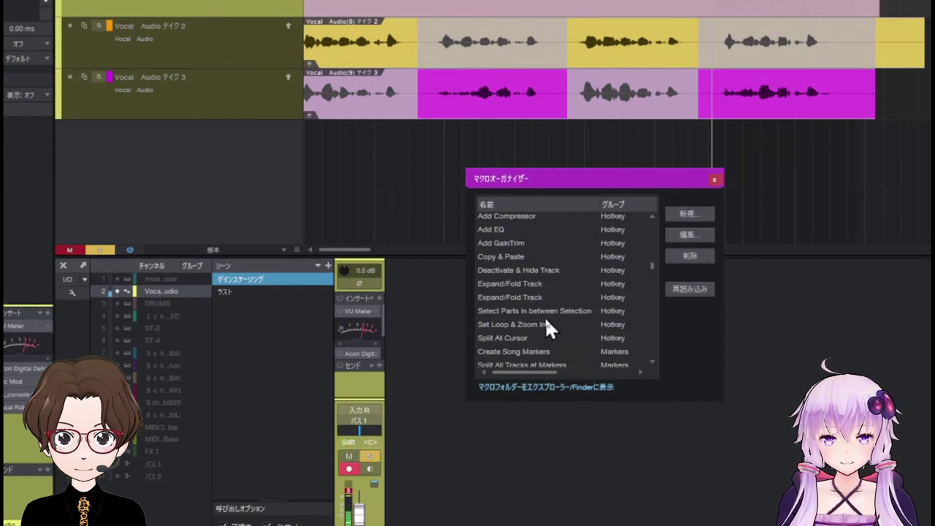
- Delete the duplicate Expand/Fold Track macro from the Macro Organizer
click(540, 296)
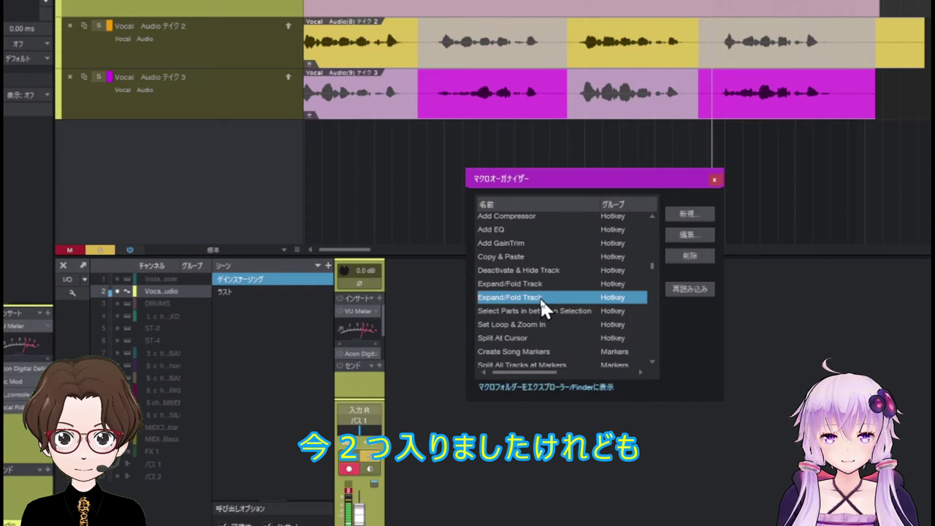
click(688, 257)
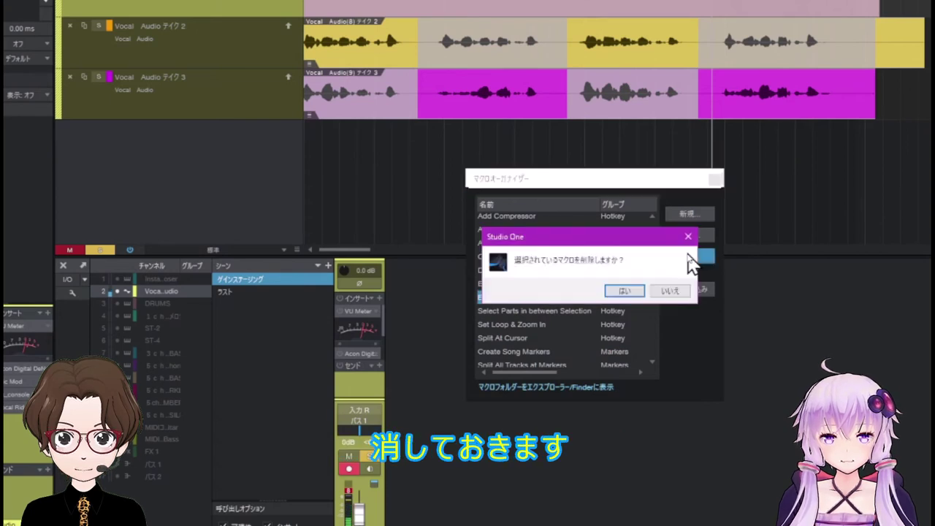
click(625, 291)
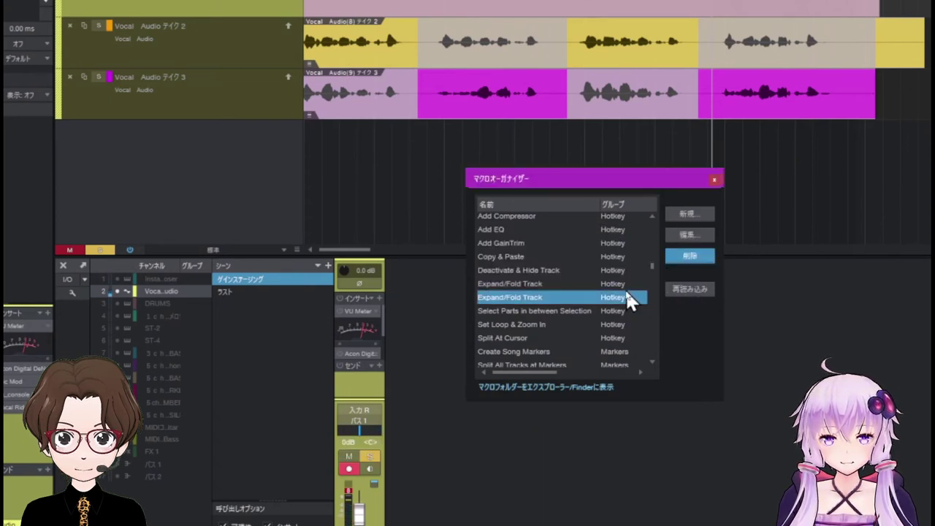
- Review the remaining Expand/Fold Track macro's three track-expand commands and keep them unchanged
click(520, 285)
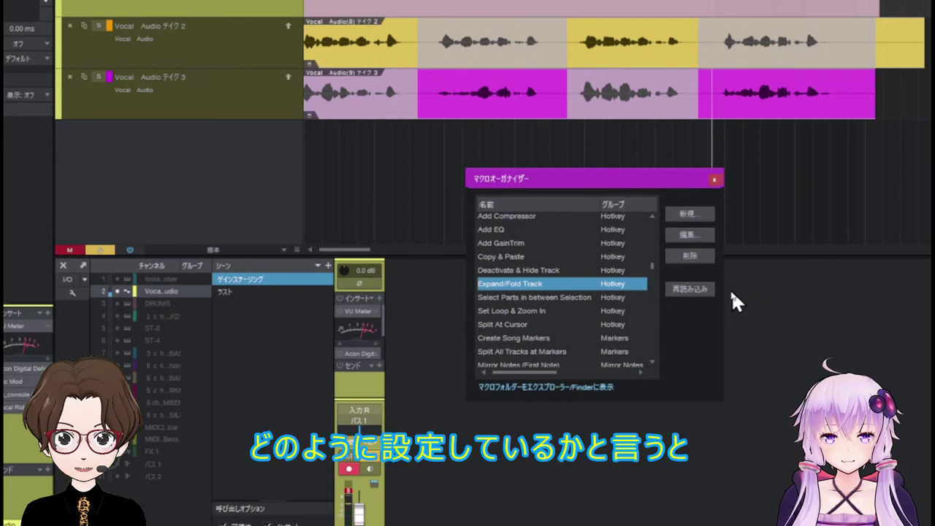
click(691, 234)
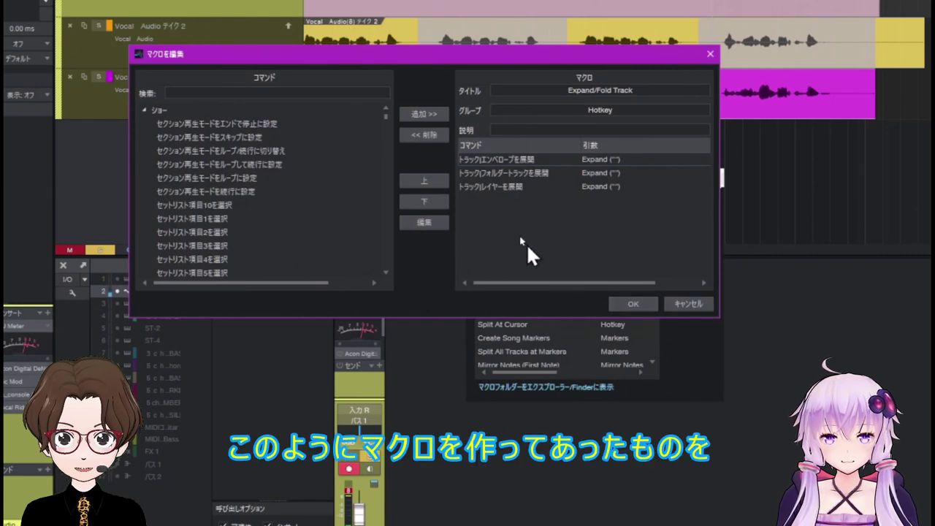
click(632, 301)
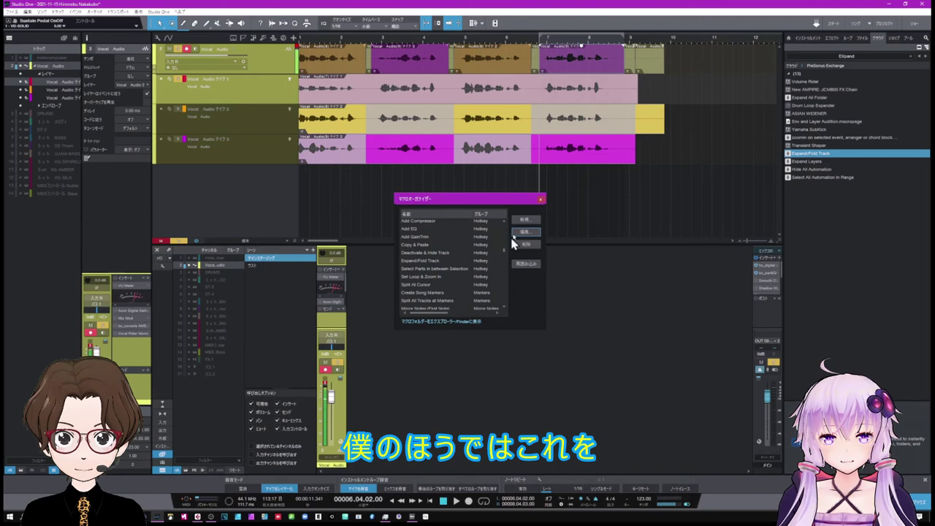
- Assign Alt+] to the Expand/Fold Track macro in the Keyboard Shortcuts options, then apply
click(540, 199)
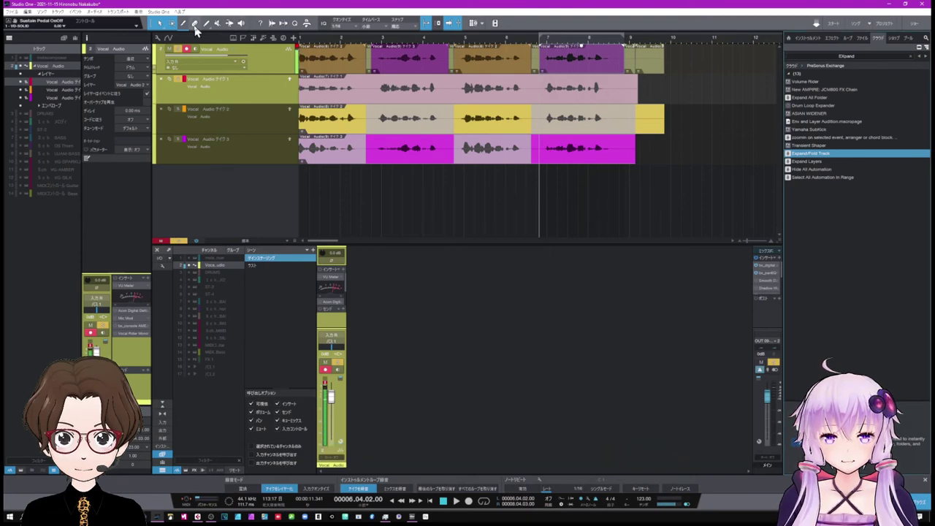
click(157, 13)
click(188, 113)
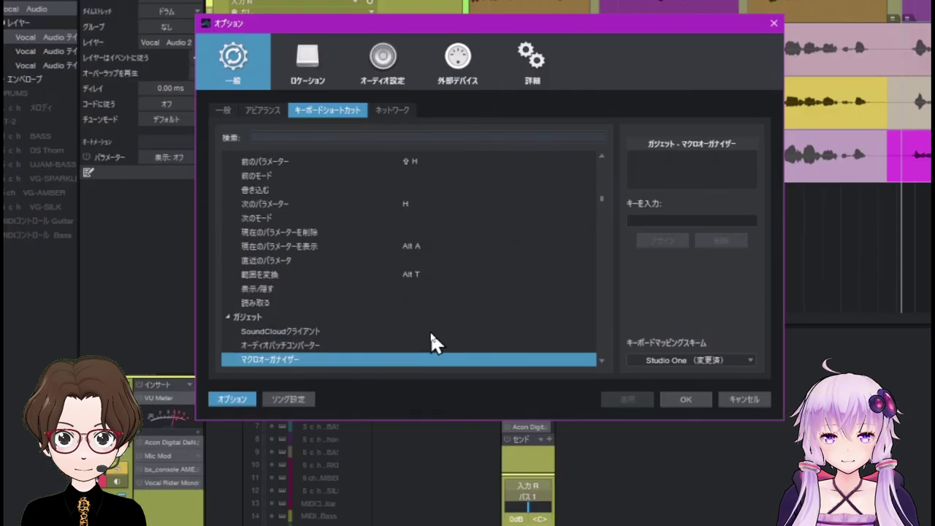
scroll(325, 149, down, 1)
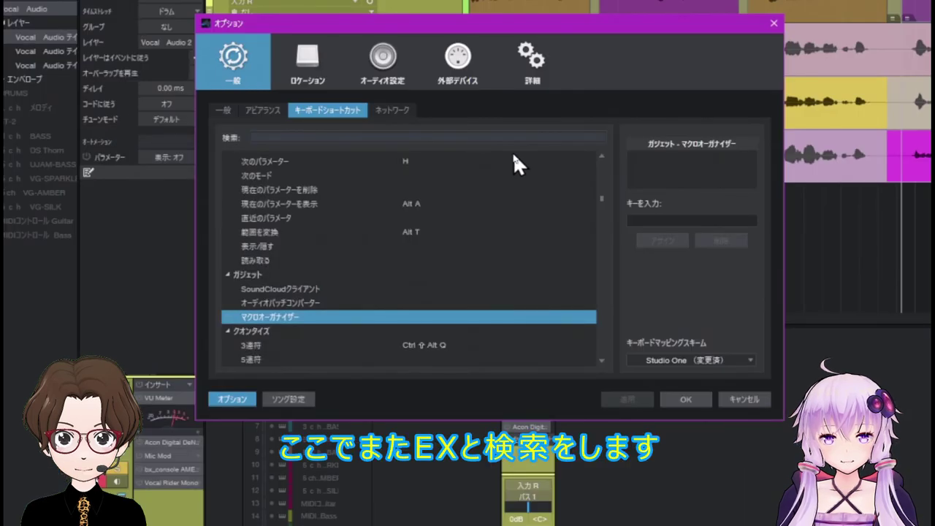
text(EX)
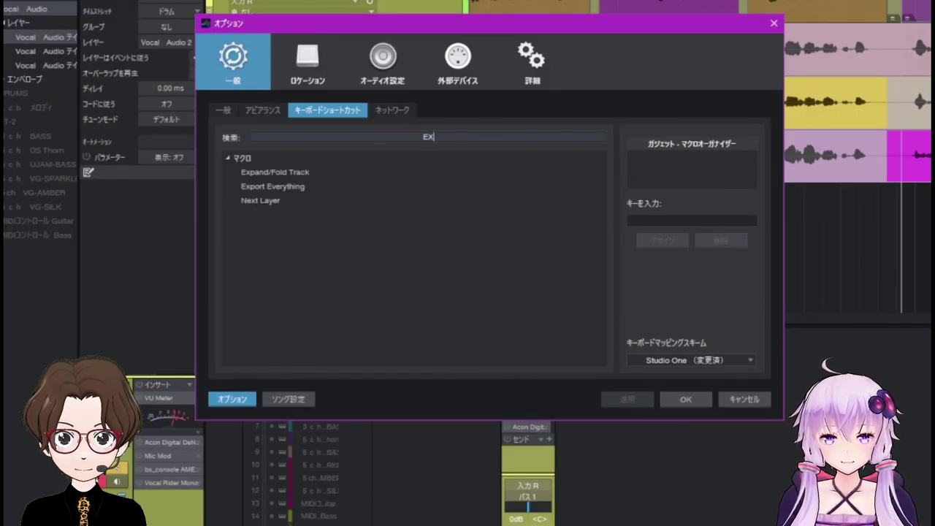
click(285, 175)
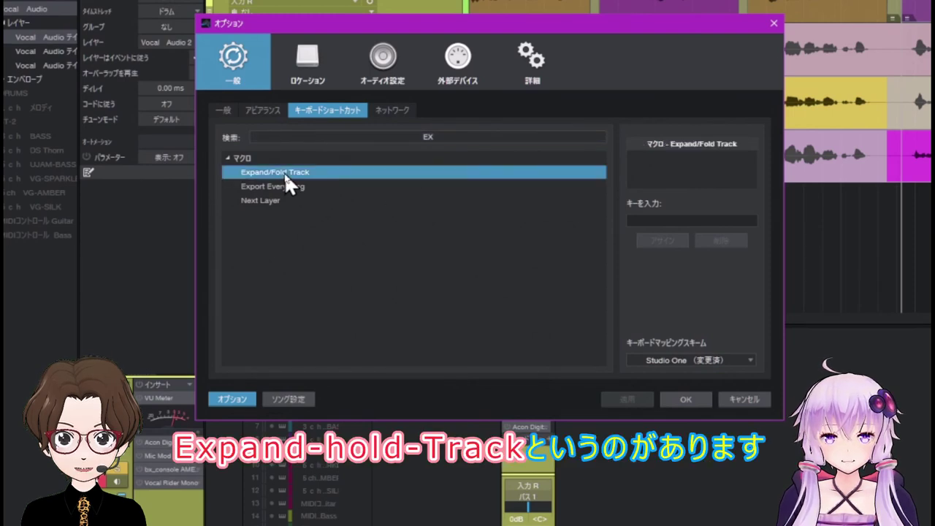
click(680, 219)
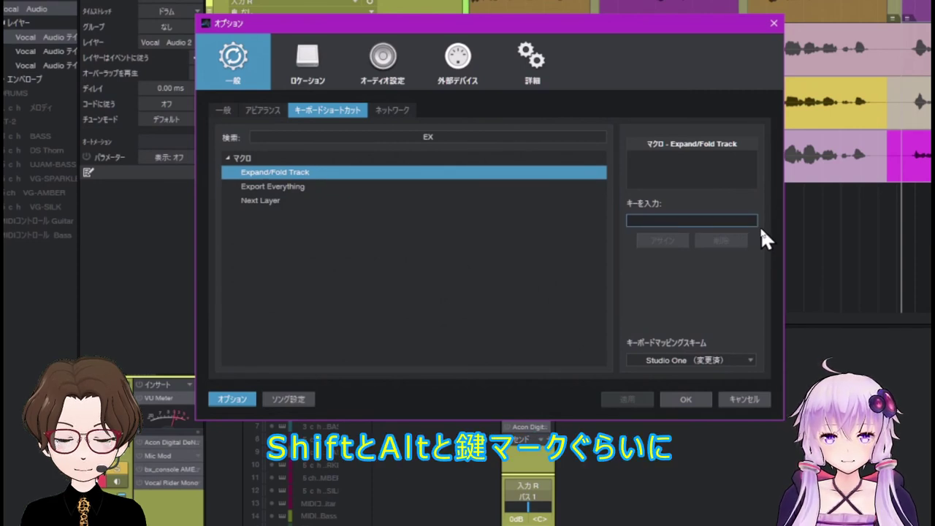
key(alt+bracketright)
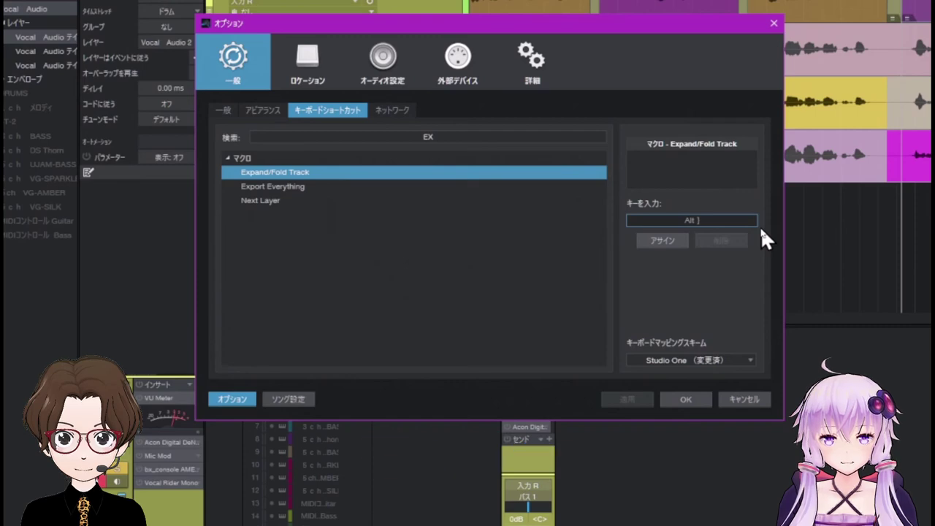
click(678, 242)
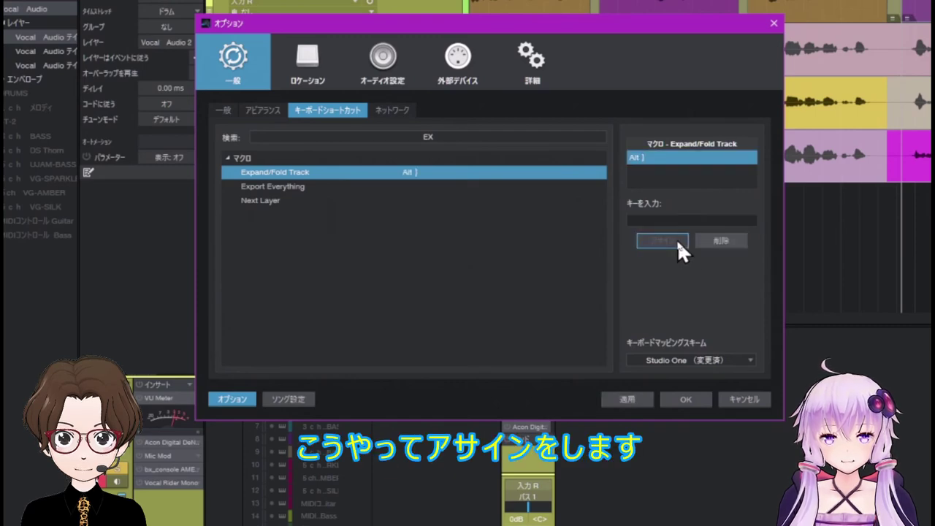
click(681, 398)
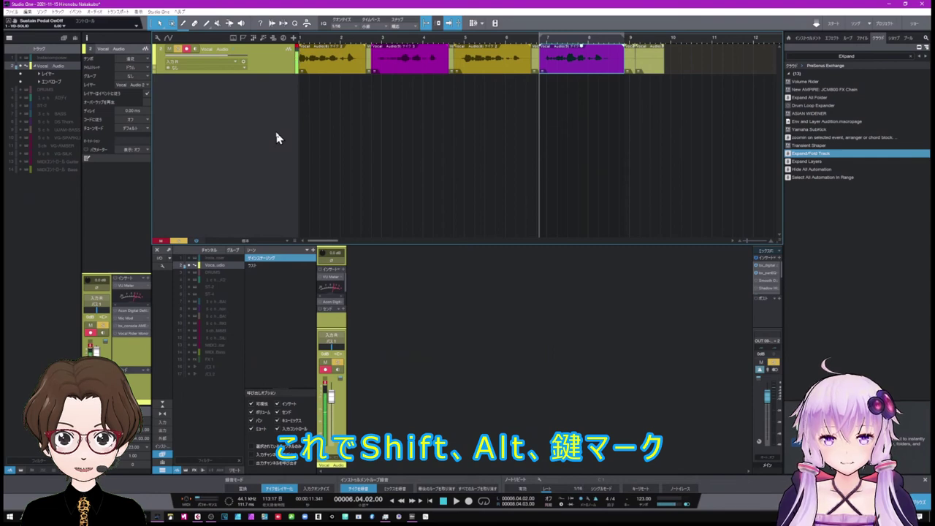
- Fold and re-expand the Vocal track's three take layers with the new shortcut, ending expanded
key(shift+alt+bracketright)
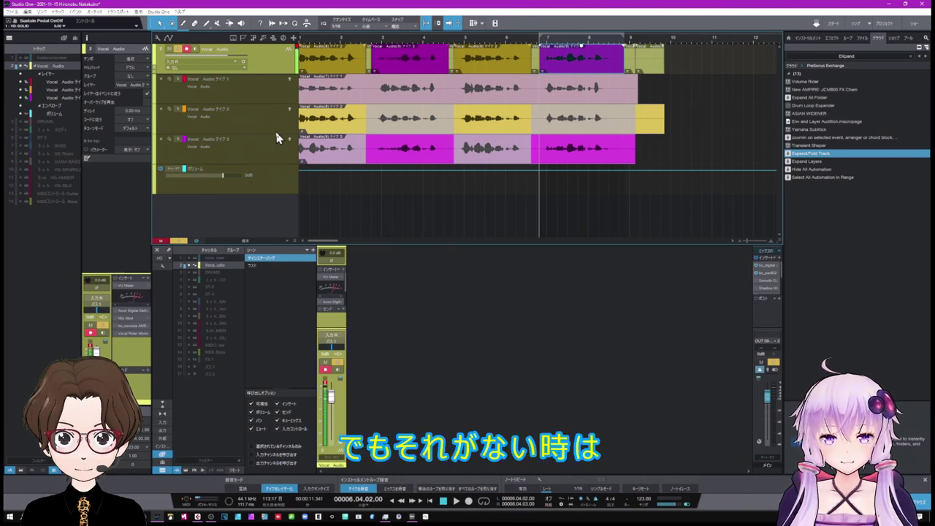
key(alt+e)
key(alt+e)
key(alt+e)
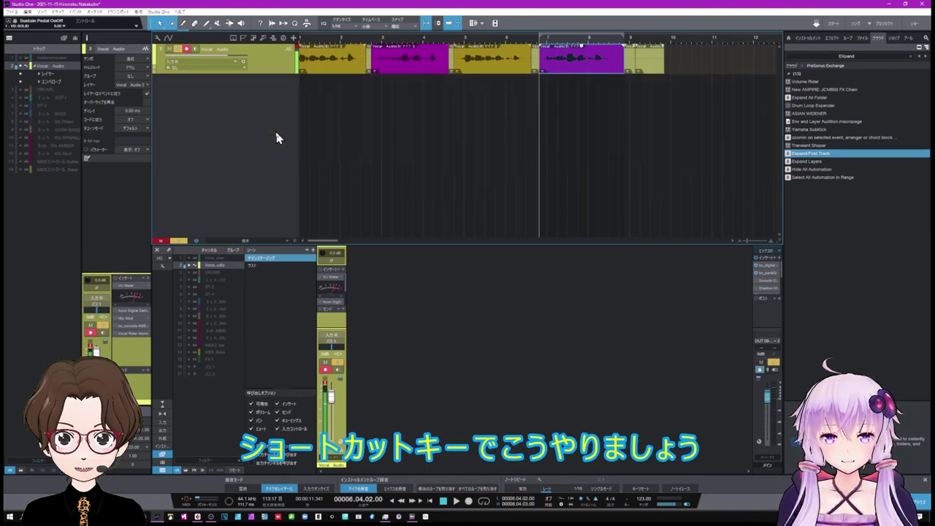
key(alt+e)
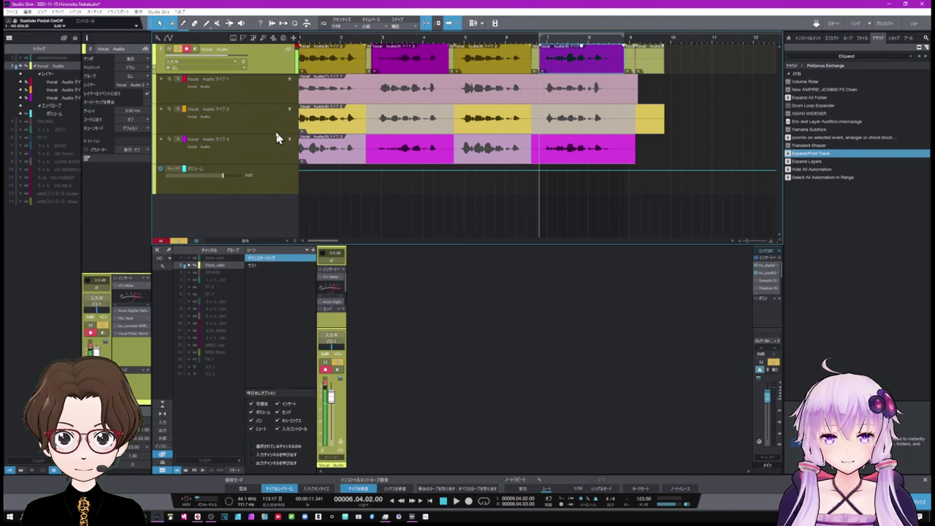
key(a)
key(a)
key(a)
key(a)
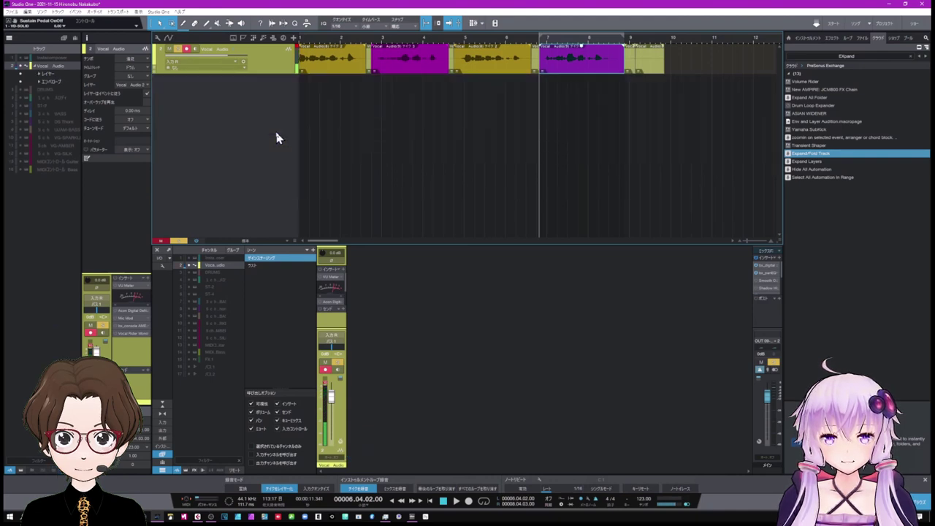